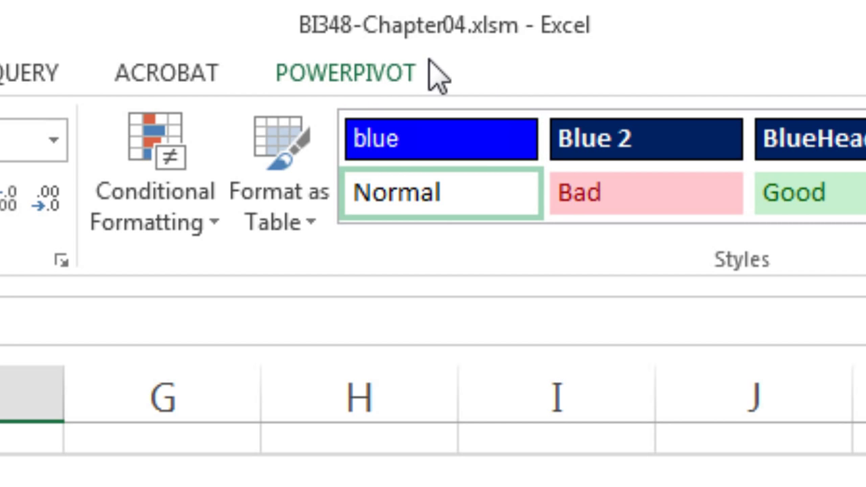
Switch to the PowerPoint presentation and present the Types of Relationships slide full screen
{"action": "key", "text": "alt+Tab"}
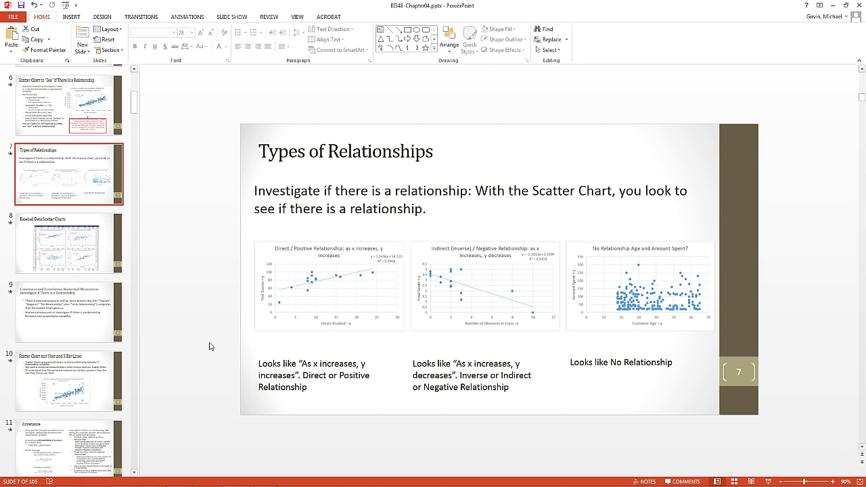
{"action": "key", "text": "shift+F5"}
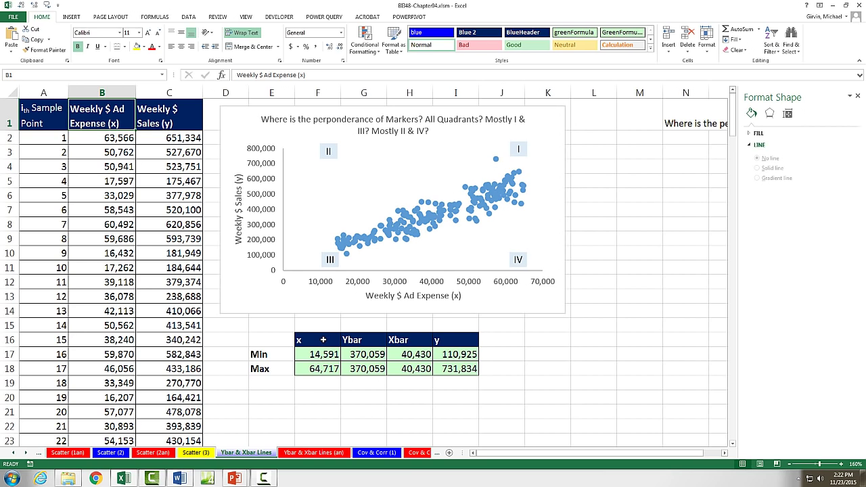
Switch to the Excel workbook and examine the Min and Max formulas in the x and Ybar columns, cells F17:G18
{"action": "left_click", "coordinate": [323, 352]}
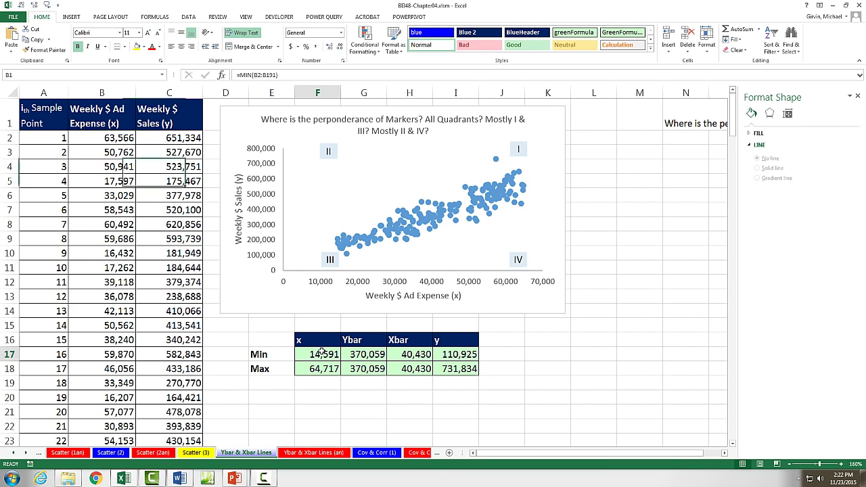
{"action": "key", "text": "F2"}
{"action": "key", "text": "Return"}
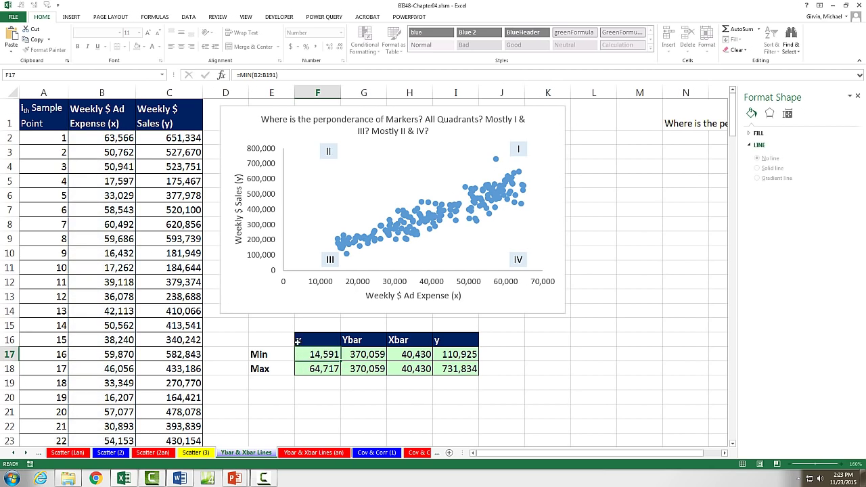
{"action": "key", "text": "F2"}
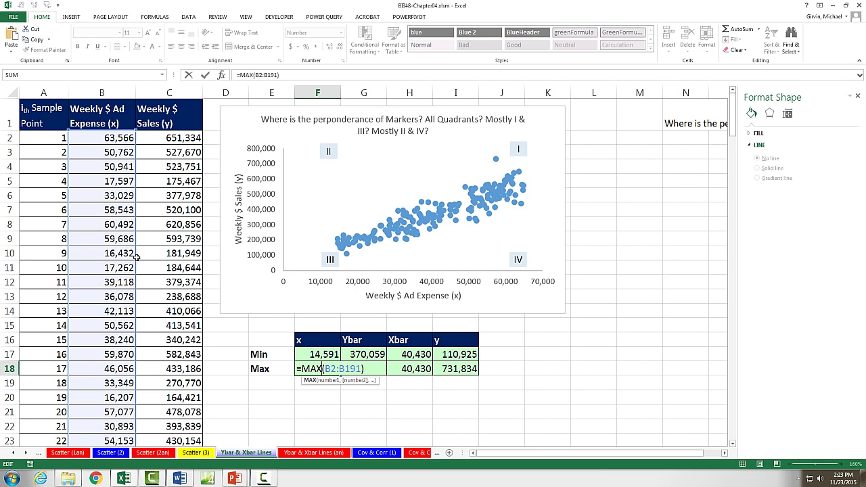
{"action": "key", "text": "ctrl+Return"}
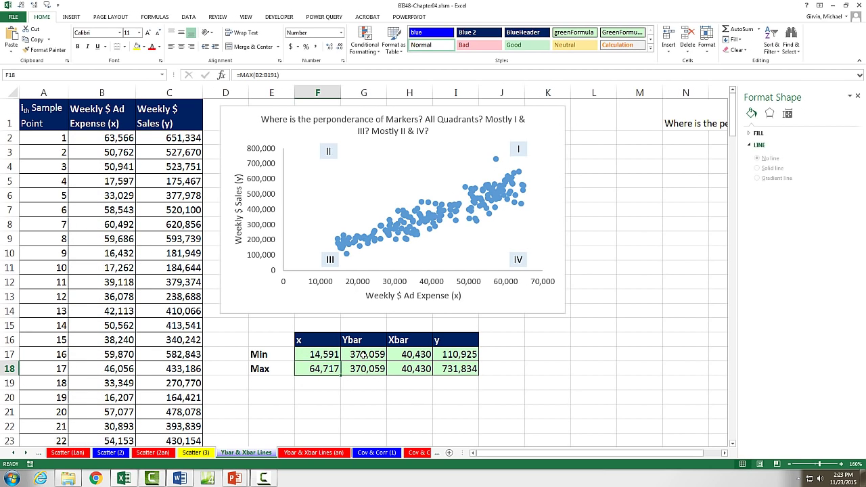
{"action": "double_click", "coordinate": [363, 354]}
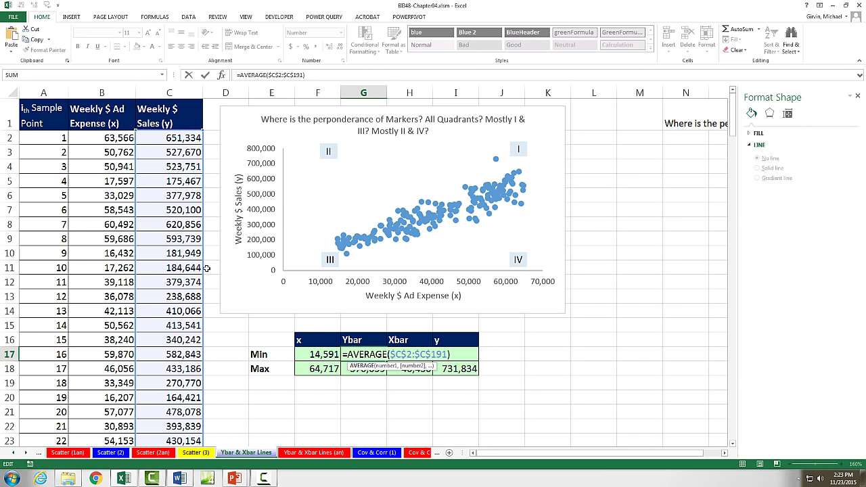
{"action": "key", "text": "ctrl+Return"}
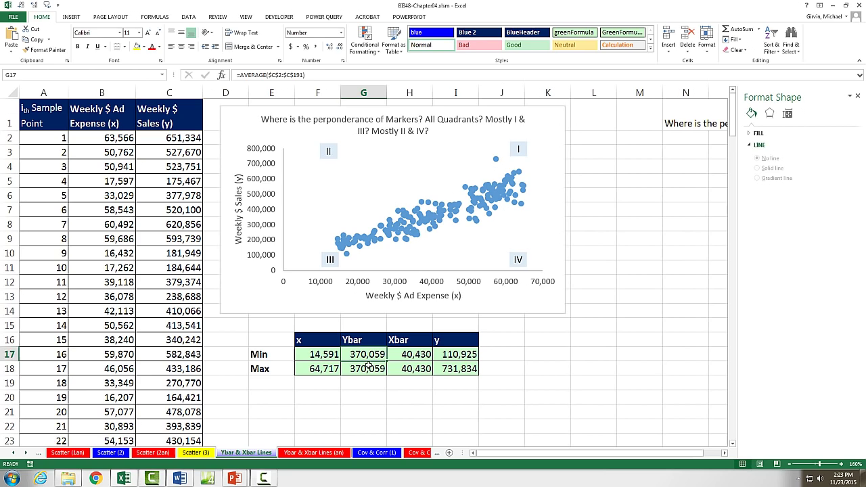
{"action": "left_click", "coordinate": [366, 369]}
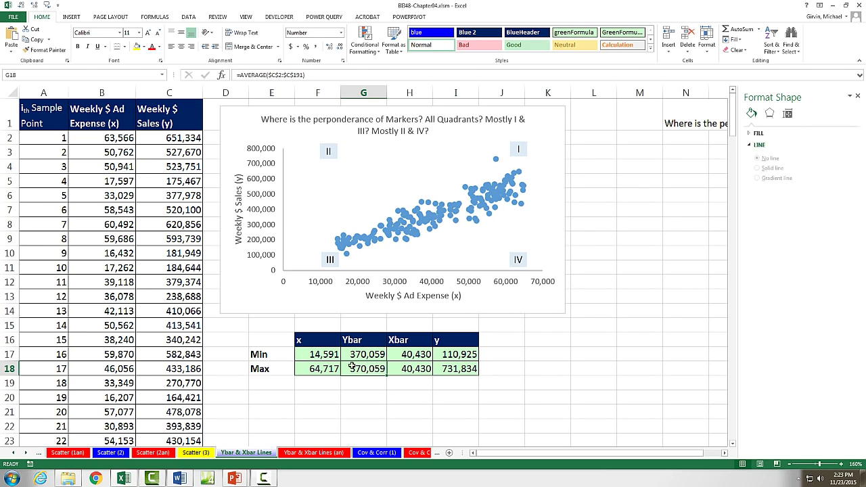
{"action": "left_click_drag", "start_coordinate": [311, 354], "coordinate": [366, 354]}
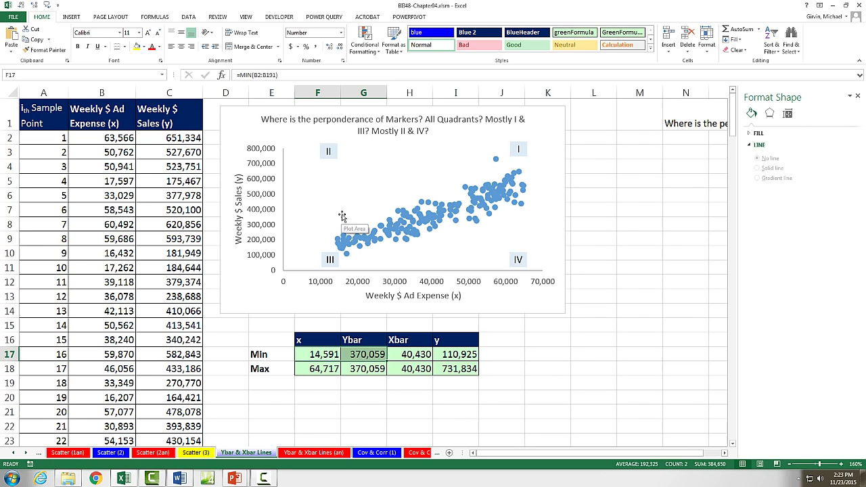
{"action": "key", "text": "Down"}
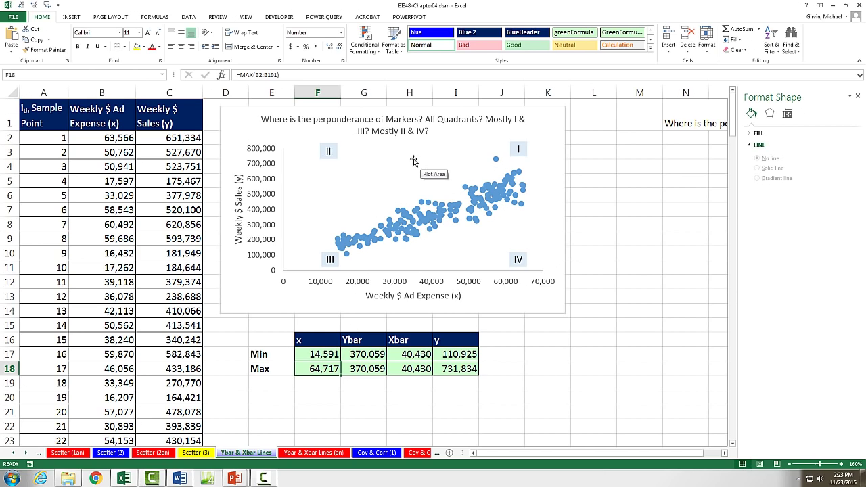
Add a new data series to the scatter chart, taking its name from the Ybar header in G16
{"action": "right_click", "coordinate": [434, 163]}
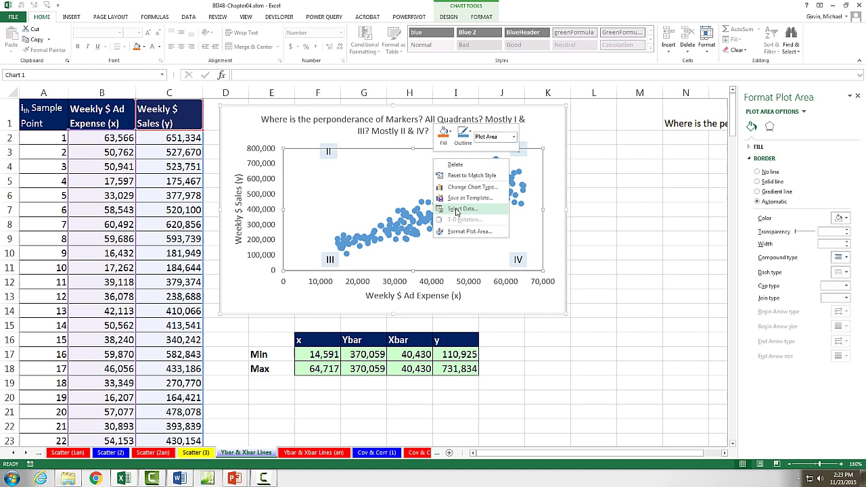
{"action": "key", "text": "Escape"}
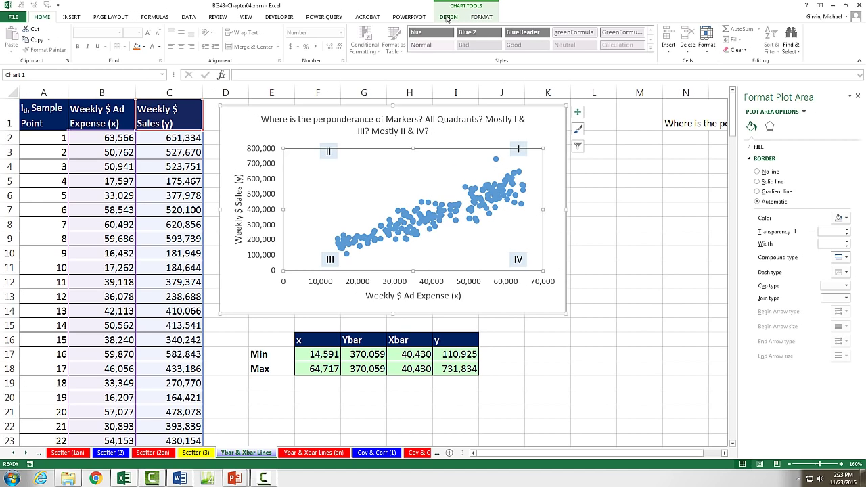
{"action": "left_click", "coordinate": [448, 17]}
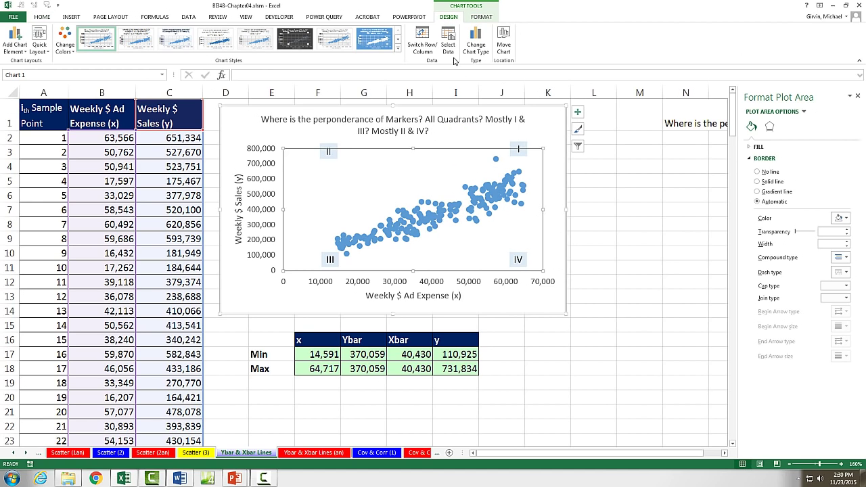
{"action": "left_click", "coordinate": [448, 44]}
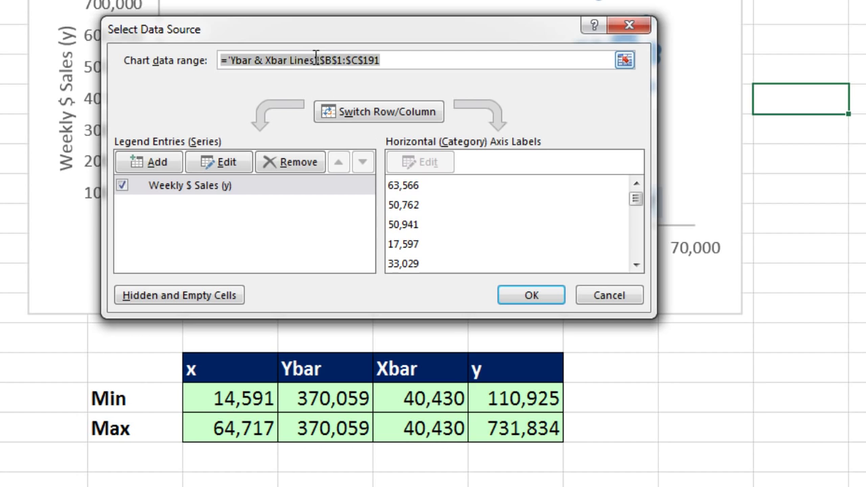
{"action": "left_click", "coordinate": [172, 161]}
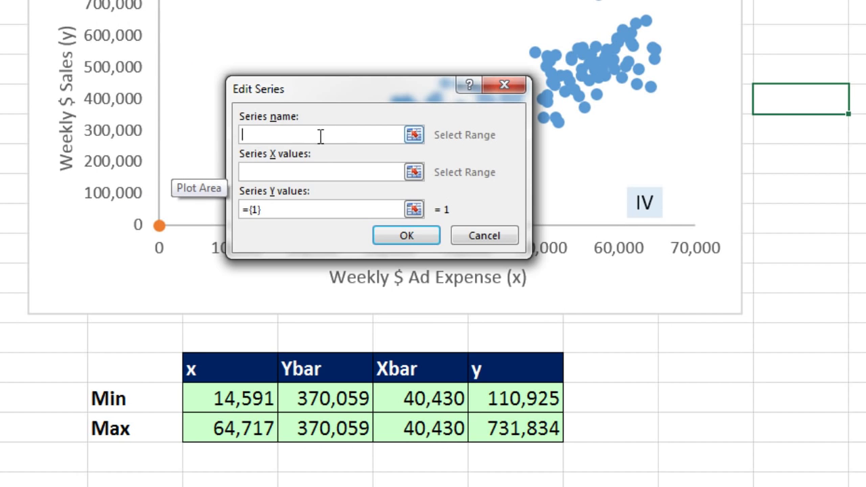
{"action": "left_click", "coordinate": [308, 364]}
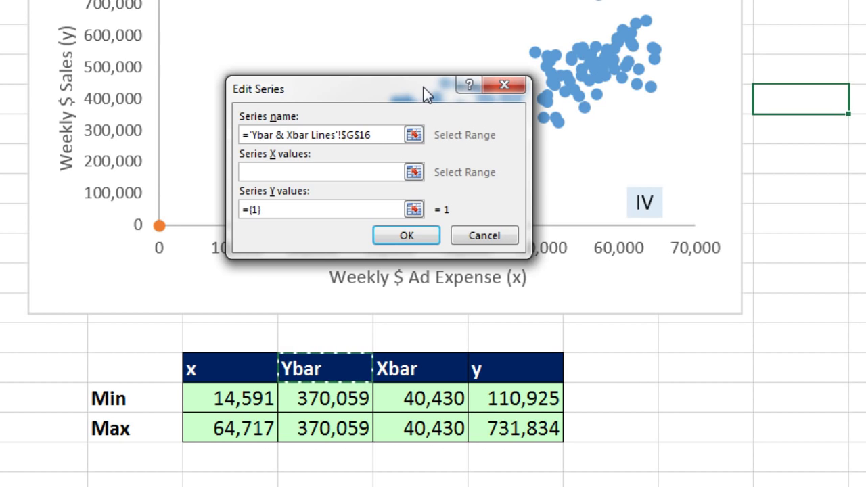
Set the Ybar series' X values to F17:F18 and its Y values to G17:G18, and apply the chart data changes
{"action": "left_click", "coordinate": [319, 170]}
{"action": "left_click_drag", "start_coordinate": [224, 399], "coordinate": [224, 430]}
{"action": "key", "text": "Tab"}
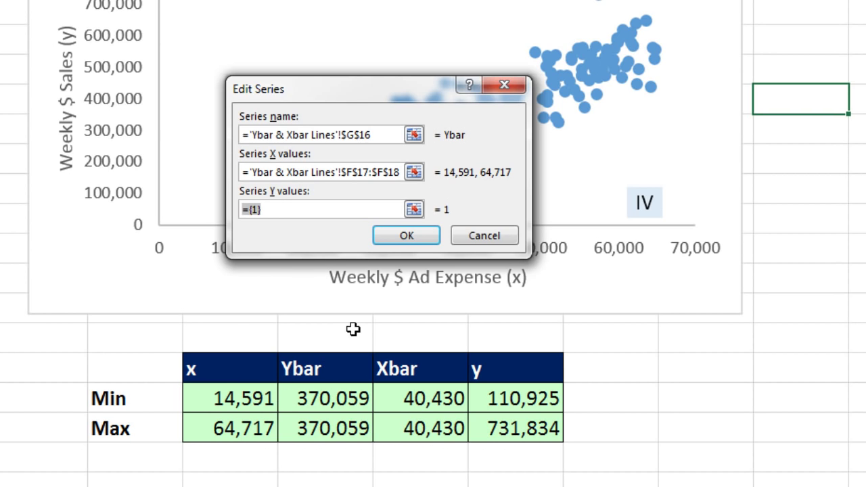
{"action": "key", "text": "Delete"}
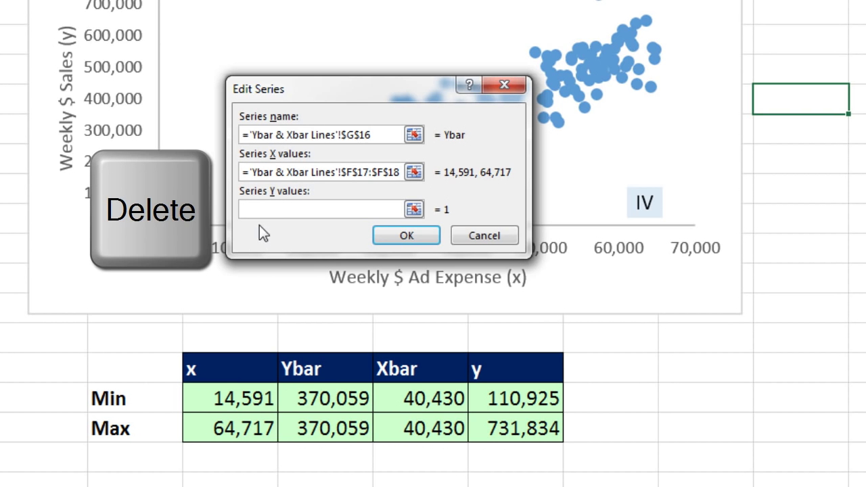
{"action": "left_click_drag", "start_coordinate": [336, 400], "coordinate": [325, 429]}
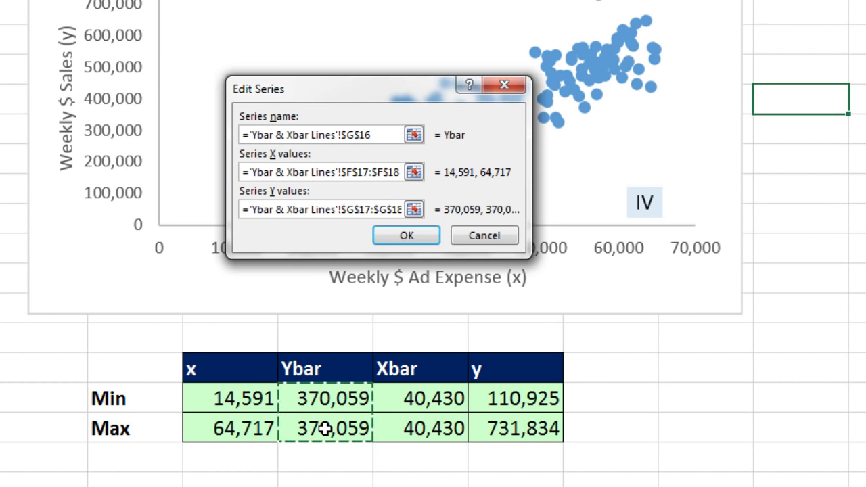
{"action": "left_click", "coordinate": [405, 242]}
{"action": "left_click", "coordinate": [531, 296]}
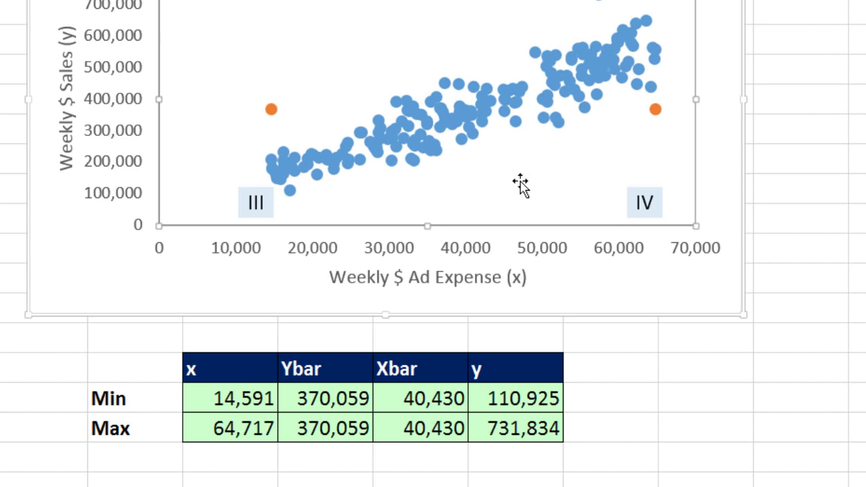
Change the Ybar series' chart type to Scatter with Smooth Lines and Markers
{"action": "mouse_move", "coordinate": [655, 113]}
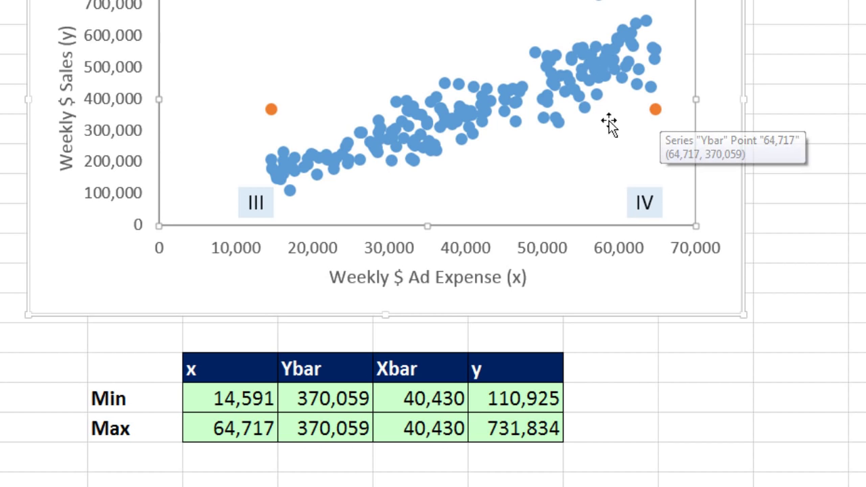
{"action": "left_click", "coordinate": [658, 110]}
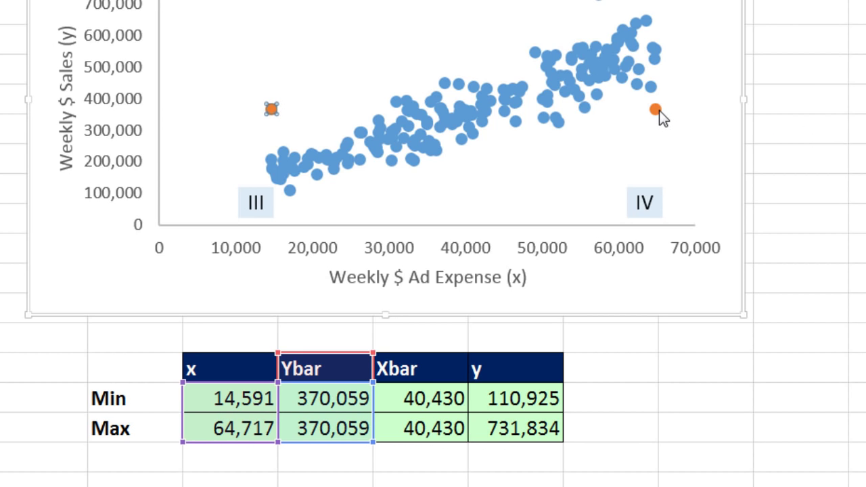
{"action": "right_click", "coordinate": [660, 111]}
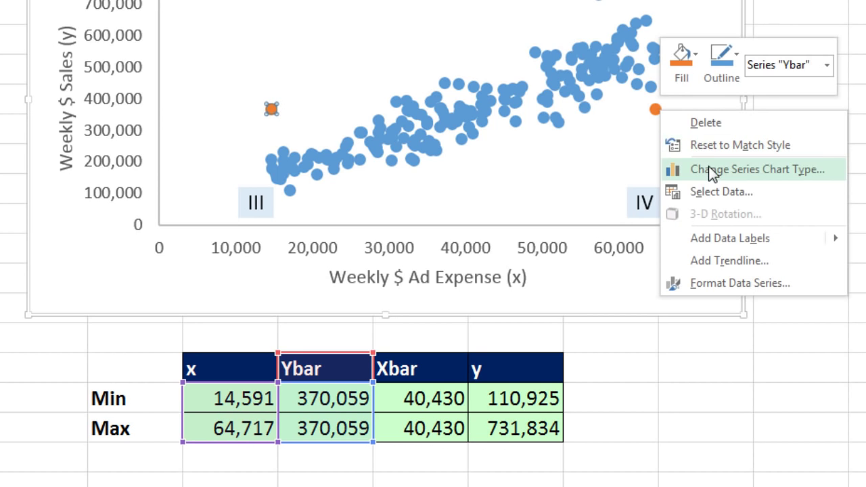
{"action": "key", "text": "Escape"}
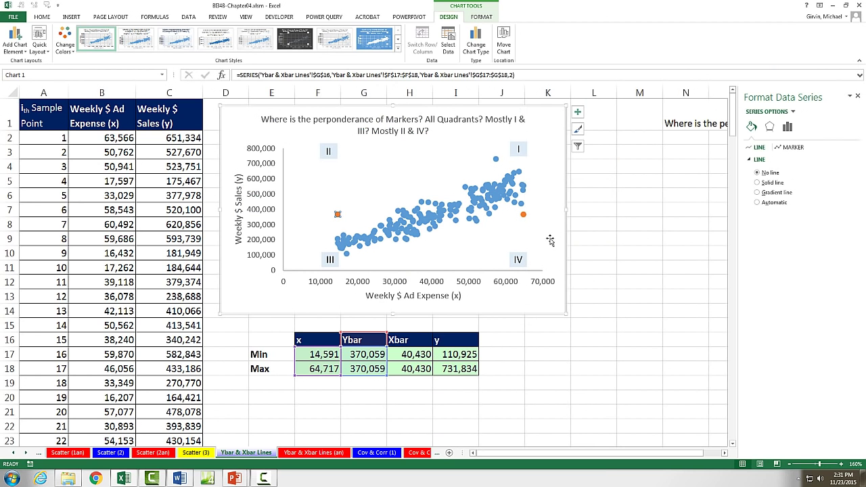
{"action": "left_click", "coordinate": [476, 42]}
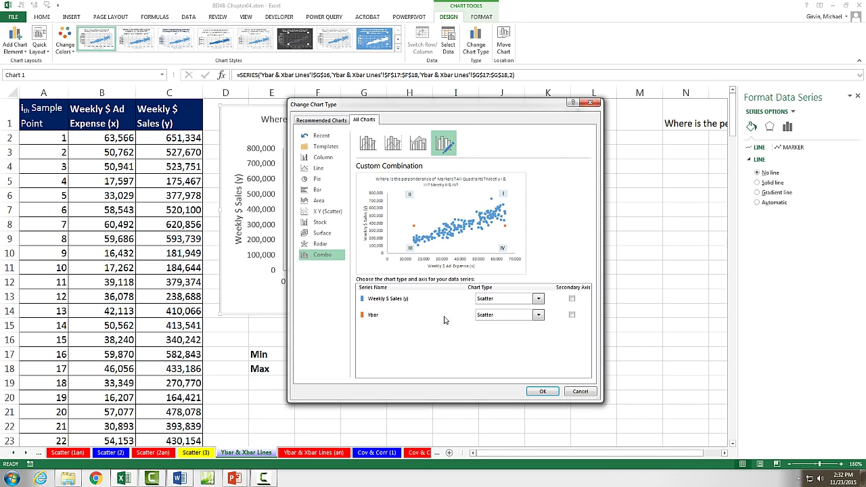
{"action": "left_click", "coordinate": [539, 316]}
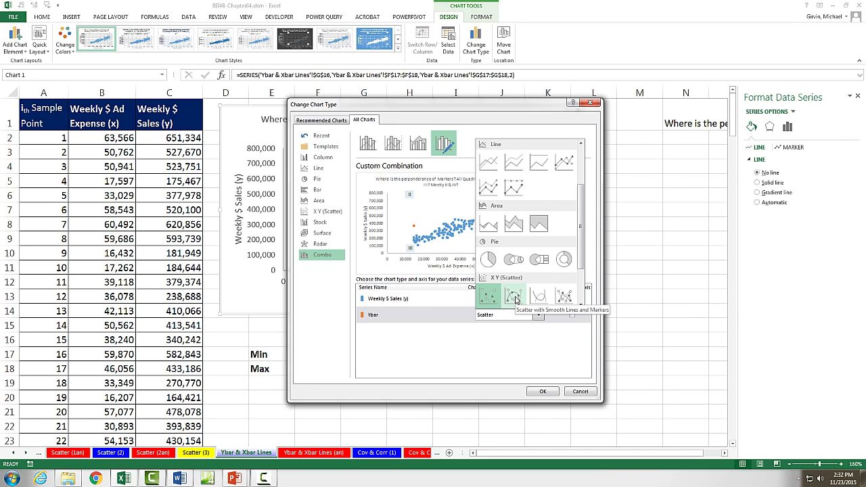
{"action": "left_click", "coordinate": [513, 296]}
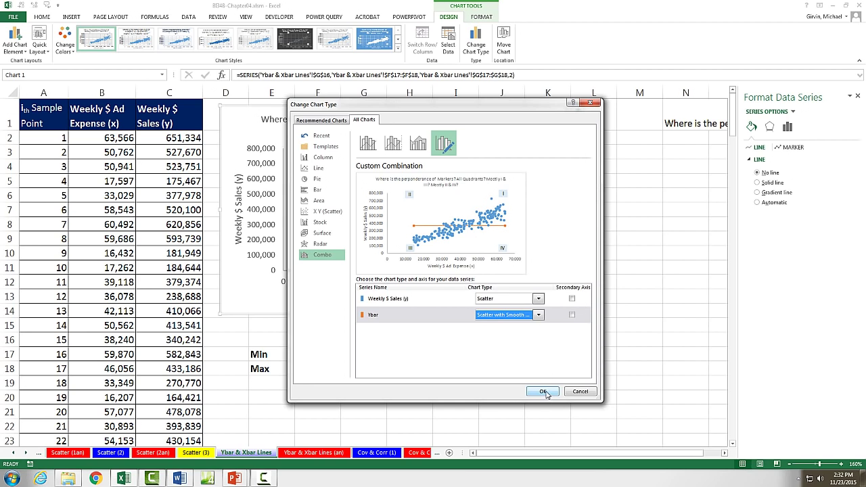
{"action": "left_click", "coordinate": [543, 392]}
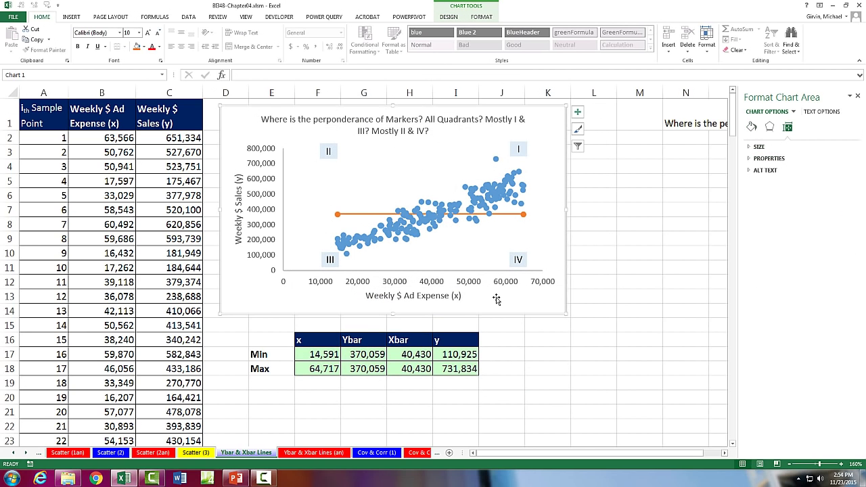
Add another data series to the scatter chart, taking its name from the Xbar header in H16
{"action": "right_click", "coordinate": [383, 167]}
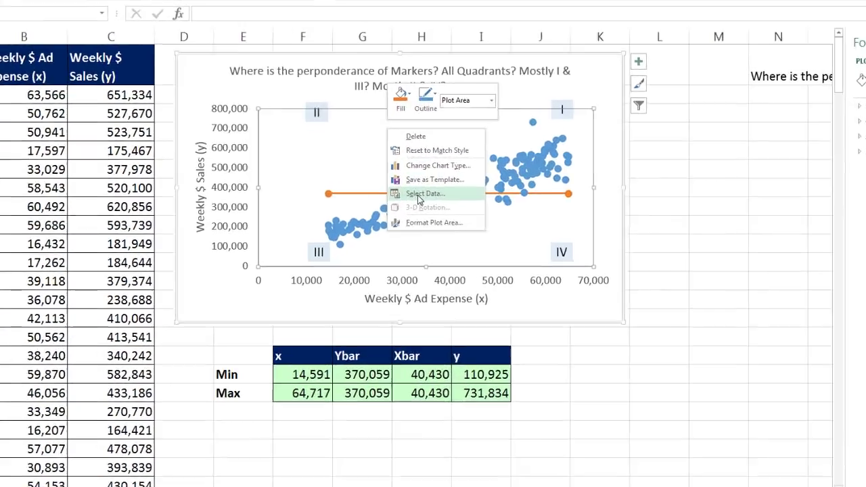
{"action": "left_click", "coordinate": [419, 194]}
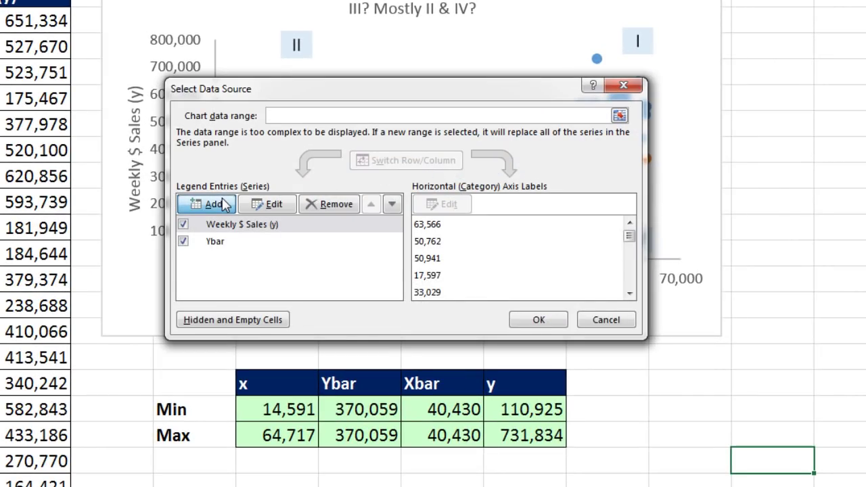
{"action": "left_click", "coordinate": [223, 205]}
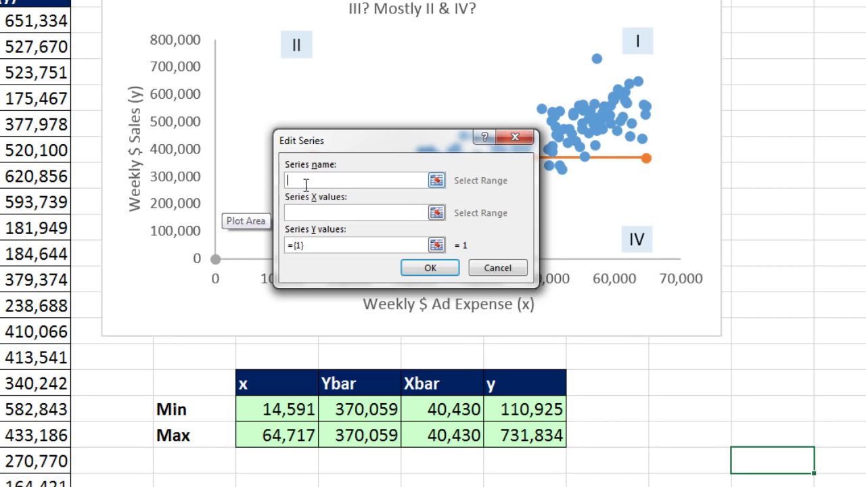
{"action": "left_click", "coordinate": [436, 380]}
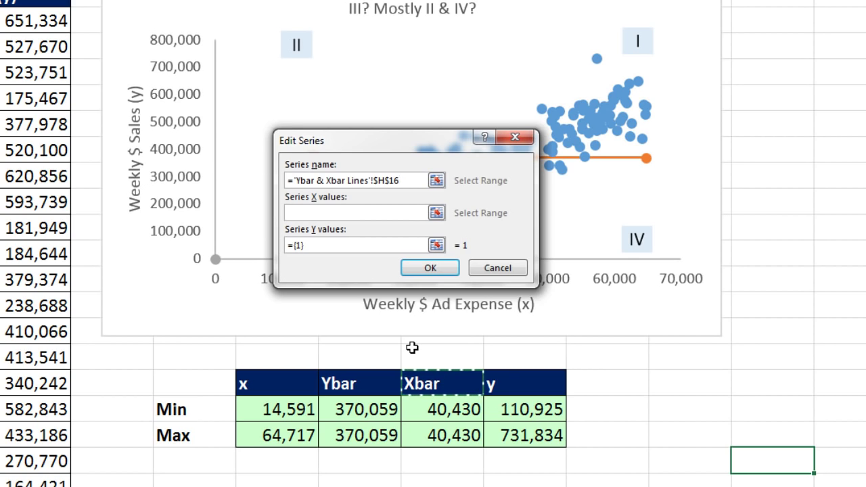
{"action": "key", "text": "Tab"}
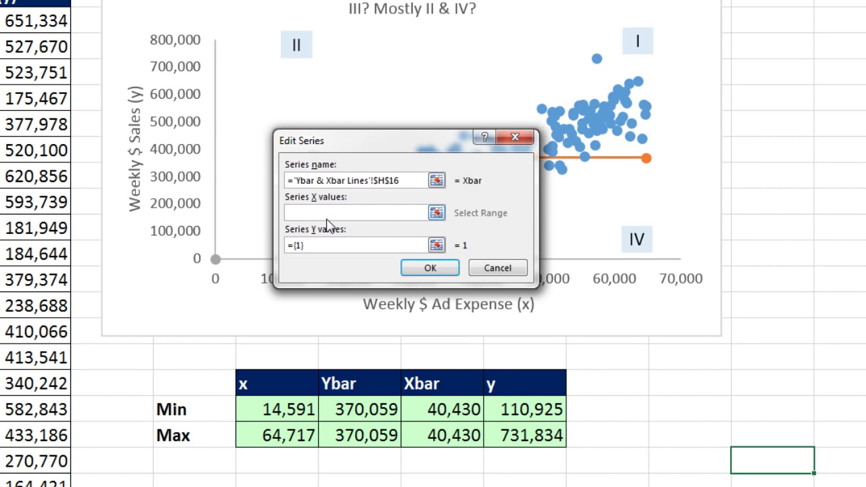
Set the Xbar series' X values to H17:H18 and its Y values to I17:I18, and apply the chart data changes
{"action": "left_click_drag", "start_coordinate": [472, 398], "coordinate": [470, 433]}
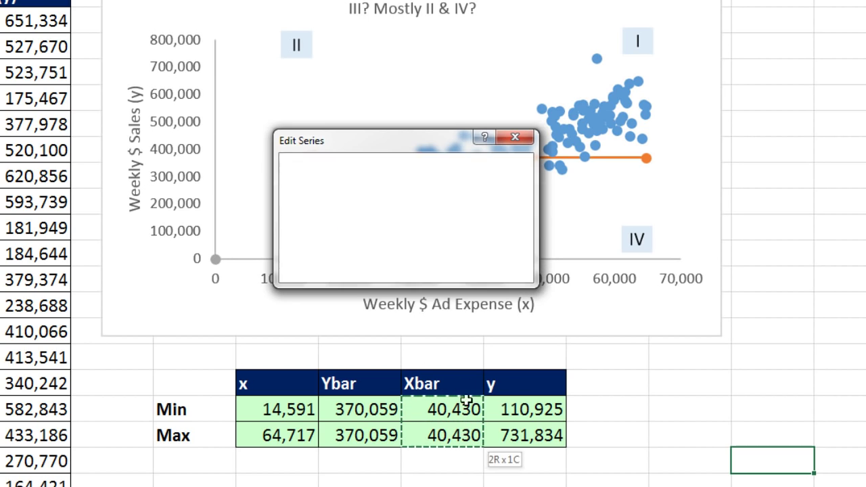
{"action": "key", "text": "Tab"}
{"action": "key", "text": "Delete"}
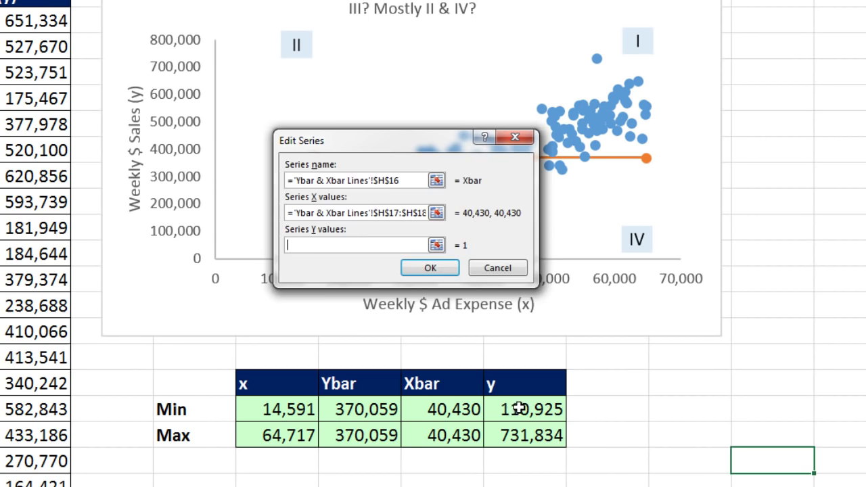
{"action": "left_click_drag", "start_coordinate": [516, 408], "coordinate": [521, 437]}
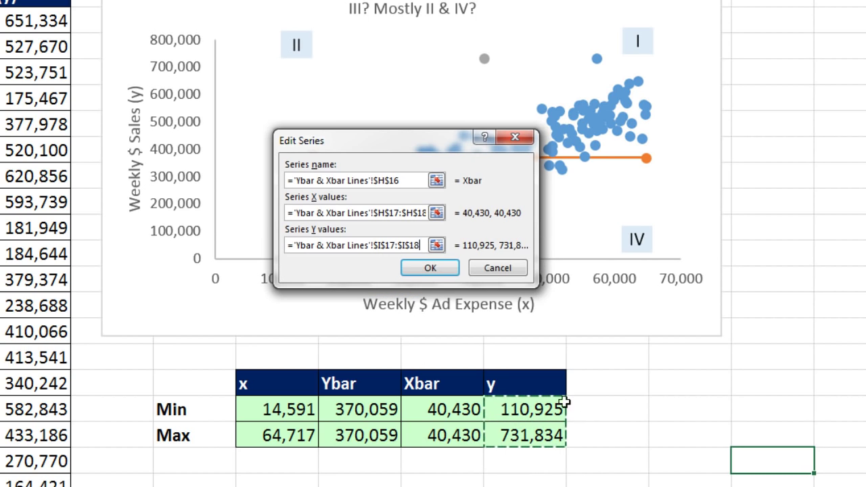
{"action": "left_click", "coordinate": [433, 268]}
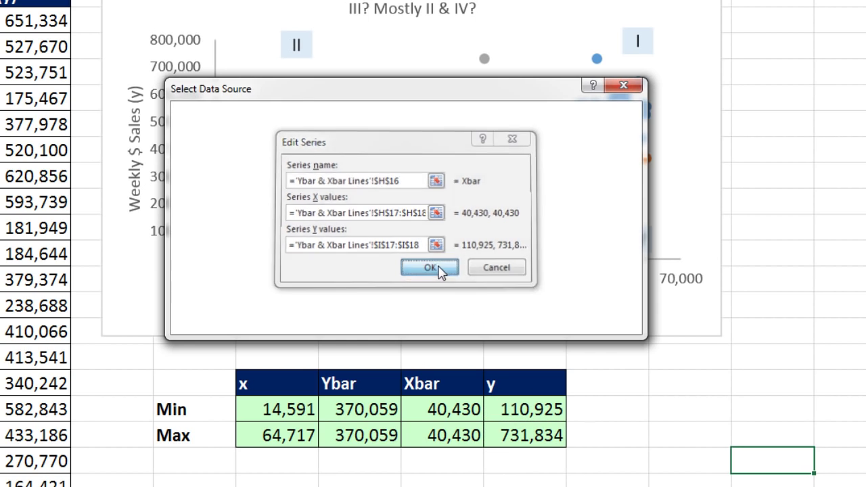
{"action": "left_click", "coordinate": [501, 319]}
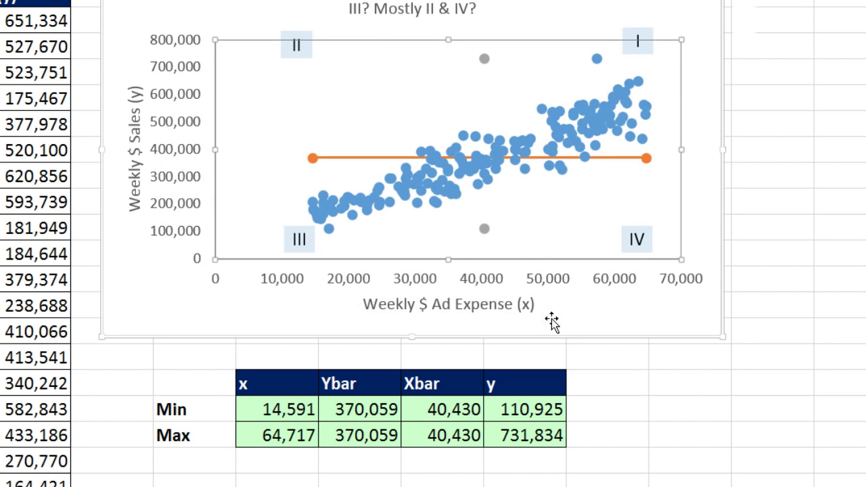
Change the Xbar series' chart type to Scatter with Smooth Lines and Markers
{"action": "right_click", "coordinate": [485, 61]}
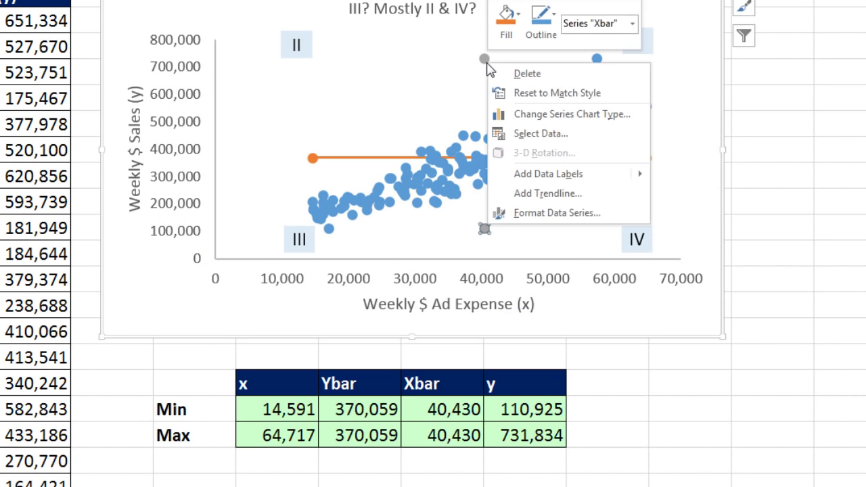
{"action": "left_click", "coordinate": [528, 116]}
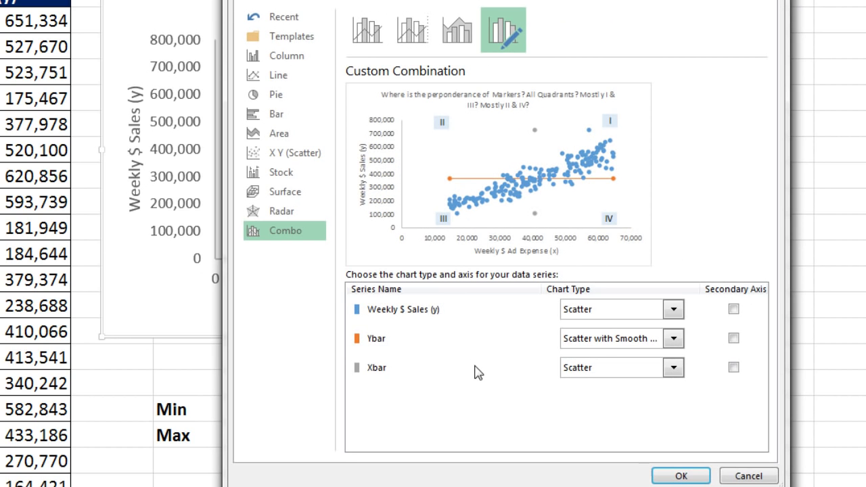
{"action": "left_click", "coordinate": [674, 368]}
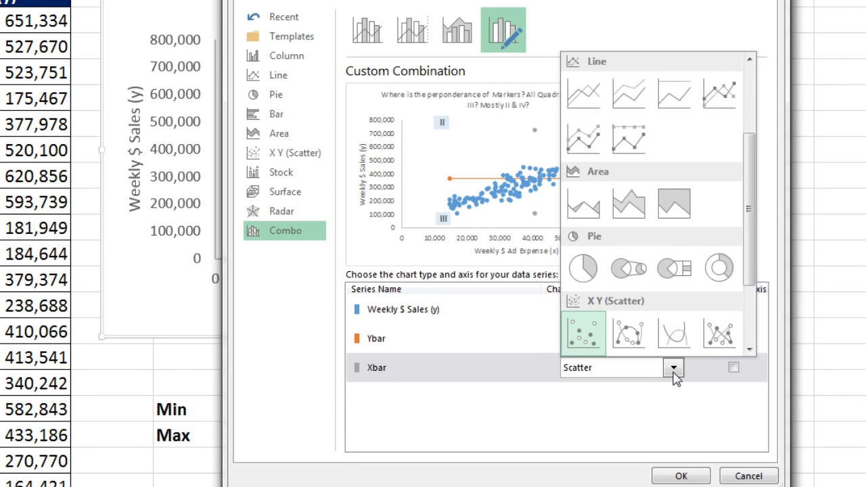
{"action": "left_click", "coordinate": [633, 335]}
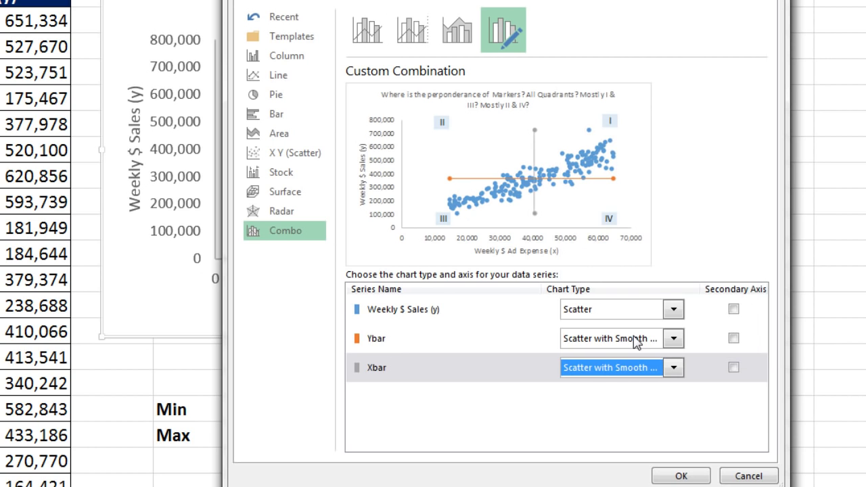
{"action": "left_click", "coordinate": [679, 475]}
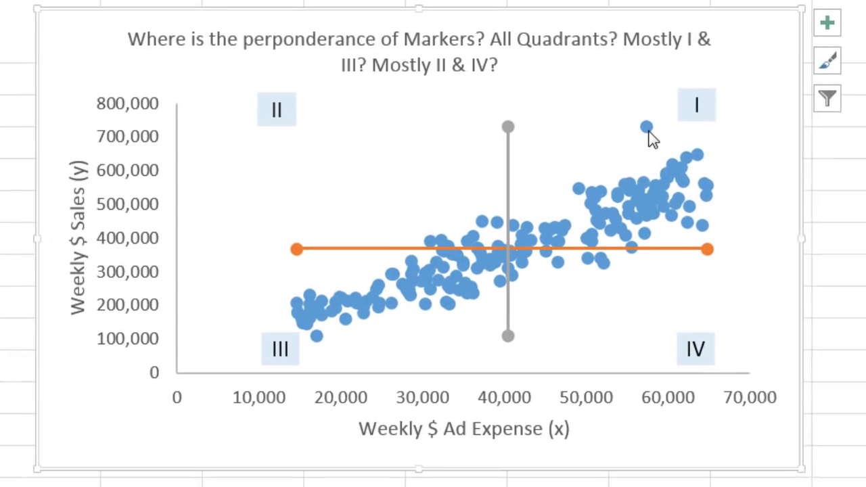
Inspect the coordinates of the Ybar and Xbar line endpoints and of the highest and lowest sales markers in the chart
{"action": "mouse_move", "coordinate": [496, 163]}
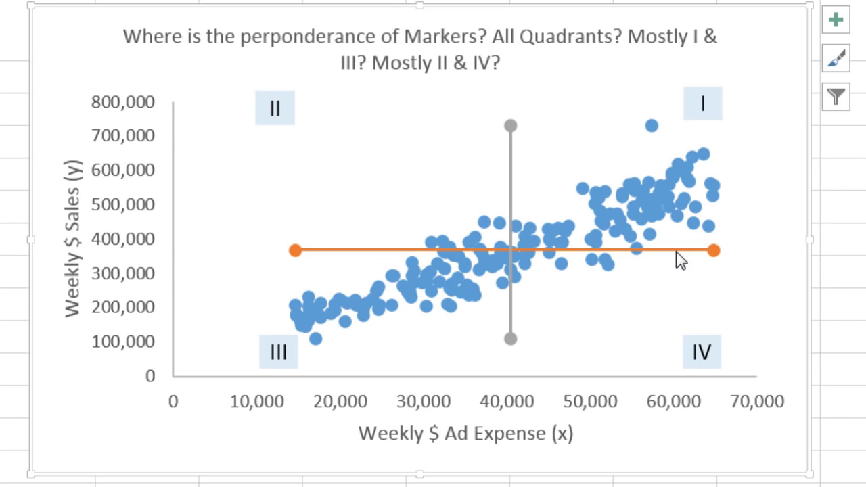
{"action": "mouse_move", "coordinate": [683, 256]}
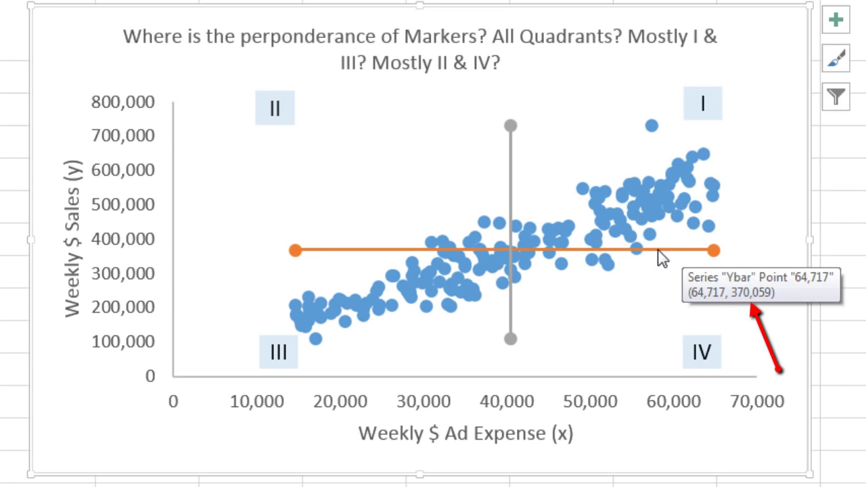
{"action": "mouse_move", "coordinate": [655, 131]}
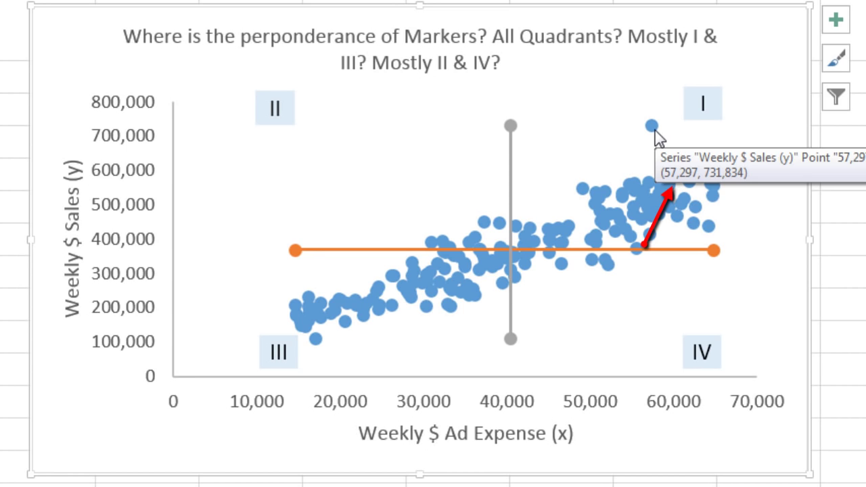
{"action": "mouse_move", "coordinate": [510, 146]}
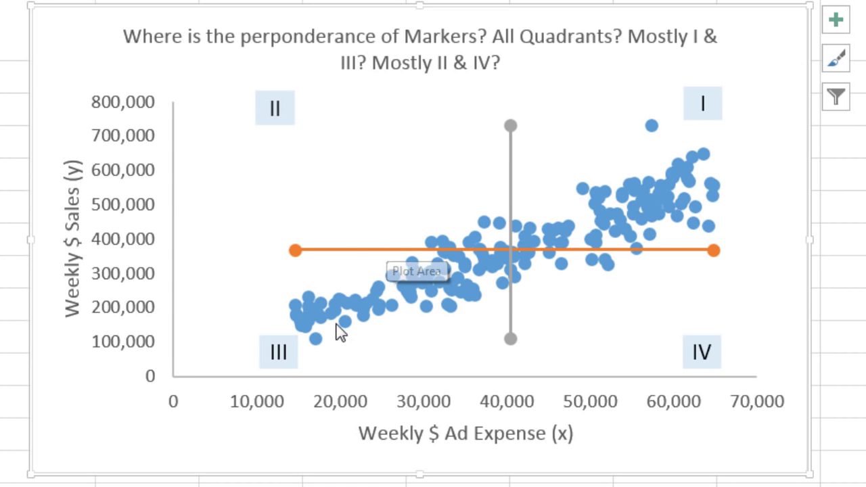
{"action": "mouse_move", "coordinate": [318, 348]}
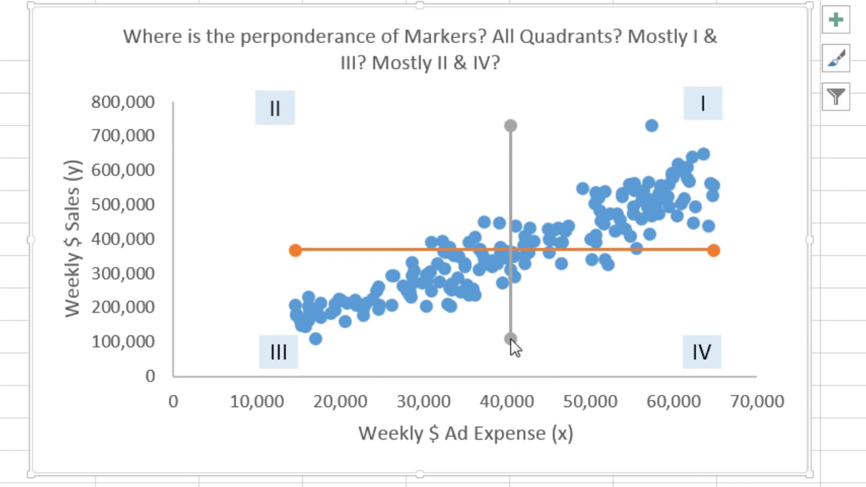
{"action": "mouse_move", "coordinate": [510, 345]}
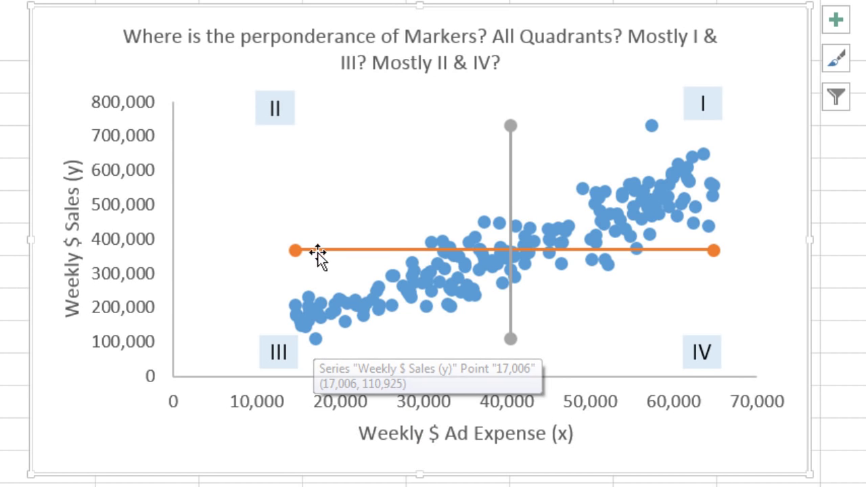
{"action": "mouse_move", "coordinate": [319, 261]}
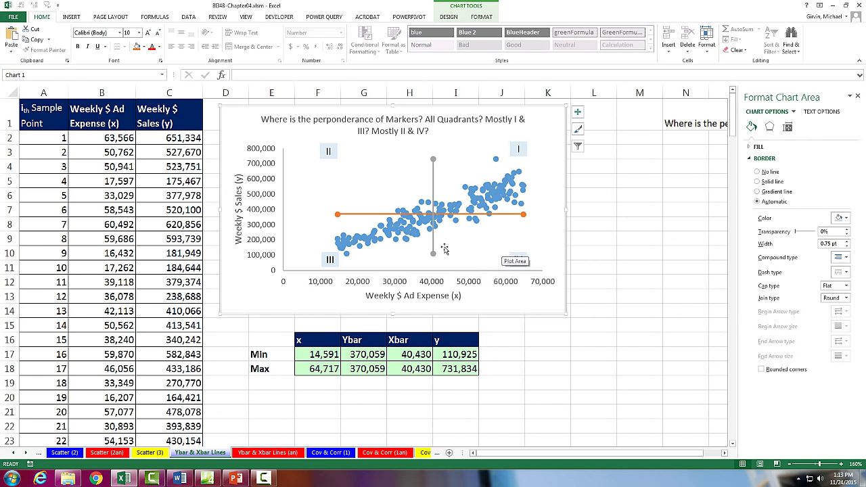
Open the Cov & Corr (1) sheet and look over the Weekly $ Ad Expense and Weekly $ Sales data in B2:C191
{"action": "left_click", "coordinate": [331, 453]}
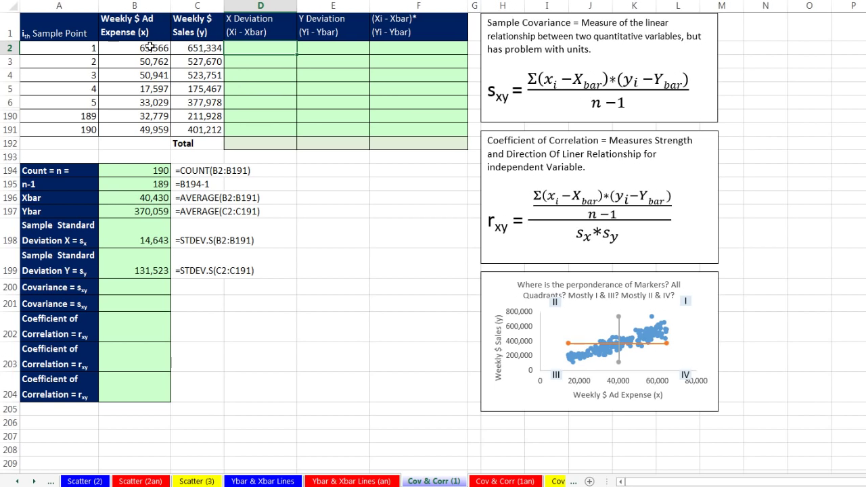
{"action": "left_click_drag", "start_coordinate": [146, 47], "coordinate": [149, 127]}
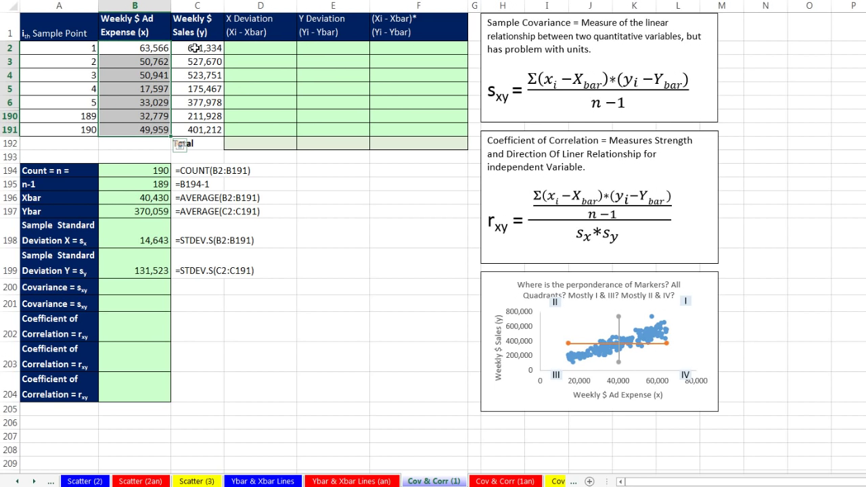
{"action": "left_click_drag", "start_coordinate": [194, 47], "coordinate": [194, 130]}
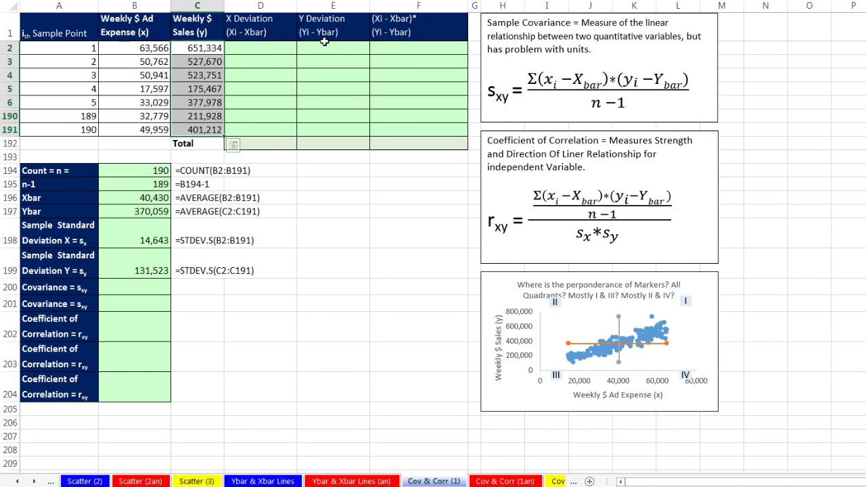
{"action": "left_click", "coordinate": [253, 52]}
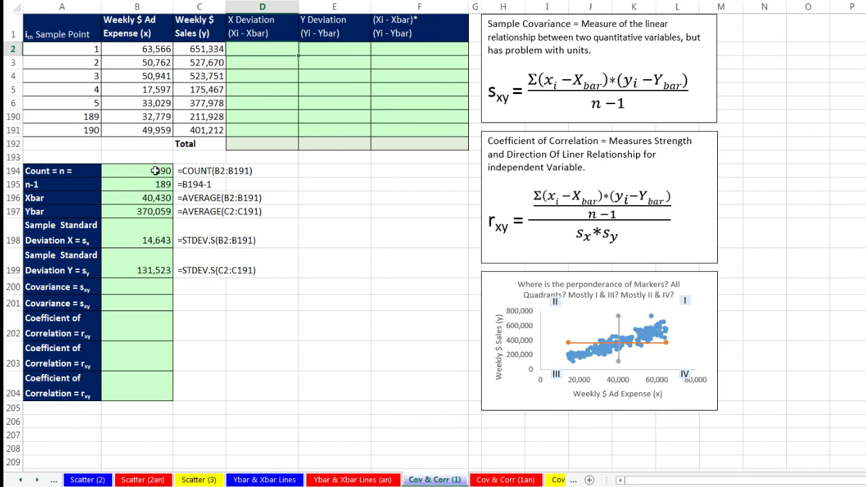
Examine the formulas for the count, n-1, Xbar and Ybar in cells B194:B197 without changing them
{"action": "double_click", "coordinate": [130, 174]}
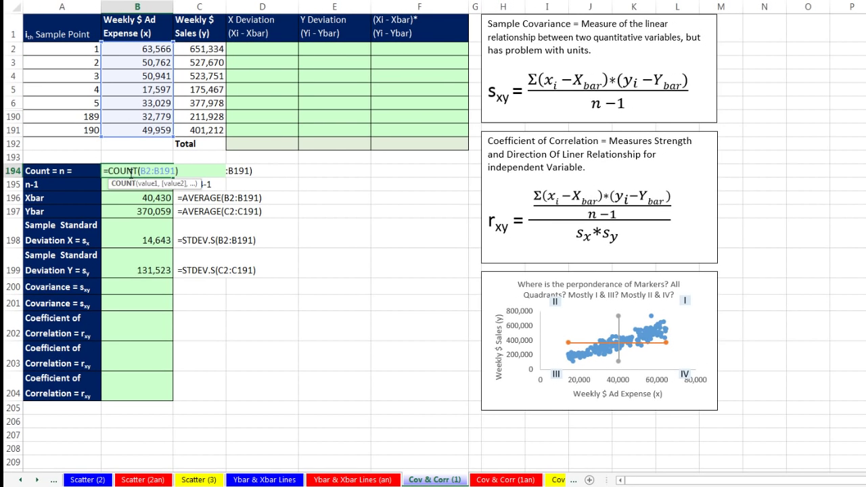
{"action": "key", "text": "Escape"}
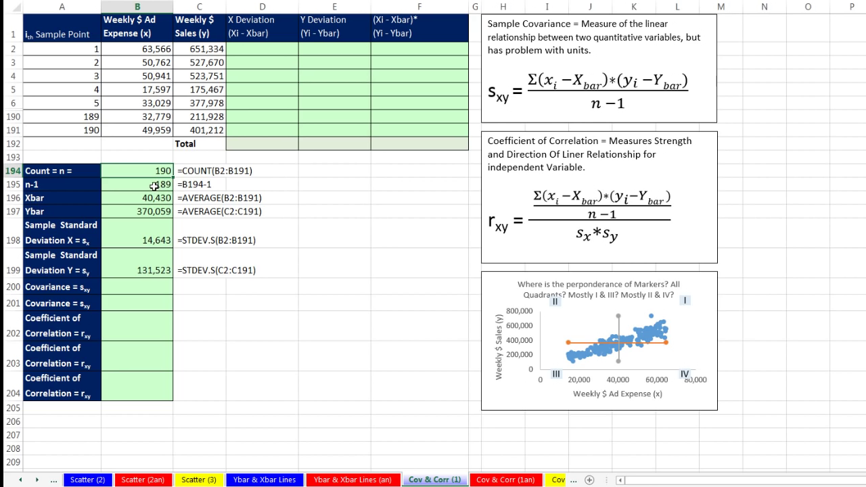
{"action": "double_click", "coordinate": [154, 186]}
{"action": "key", "text": "Escape"}
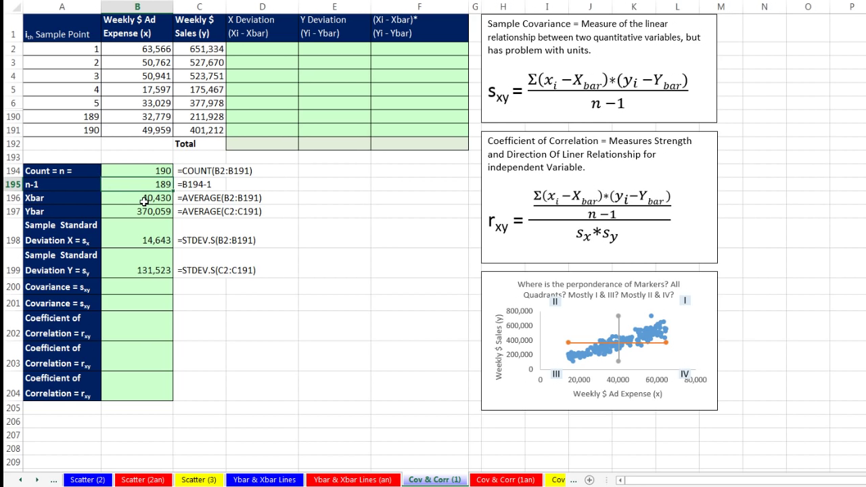
{"action": "double_click", "coordinate": [144, 202]}
{"action": "key", "text": "Escape"}
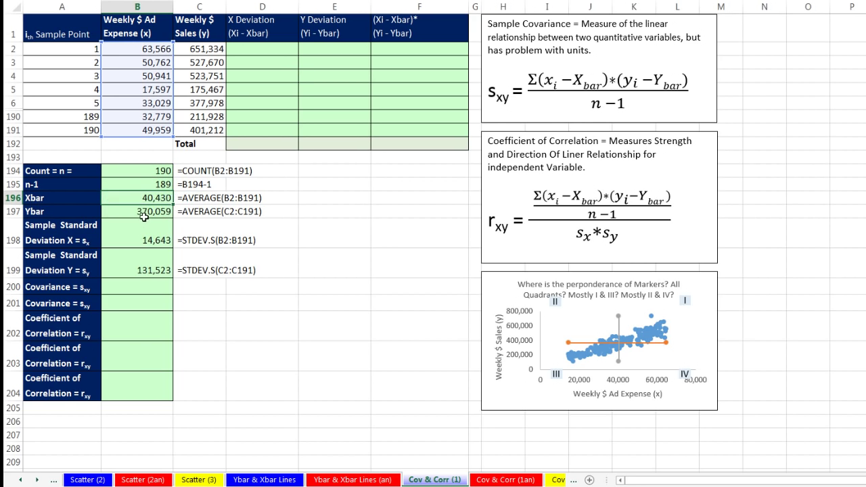
{"action": "double_click", "coordinate": [145, 217]}
{"action": "key", "text": "Escape"}
Examine the sample standard deviation formulas for X and Y in cells B198:B199 without changing them
{"action": "left_click", "coordinate": [163, 241]}
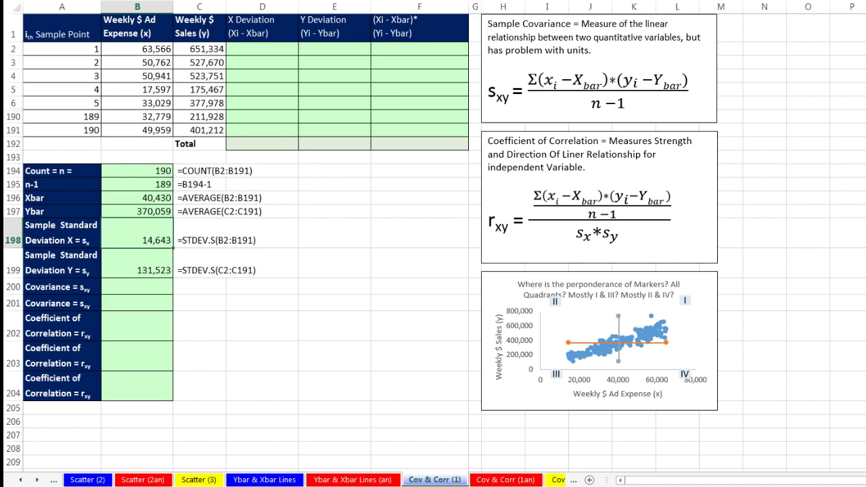
{"action": "key", "text": "F2"}
{"action": "key", "text": "Escape"}
{"action": "key", "text": "Down"}
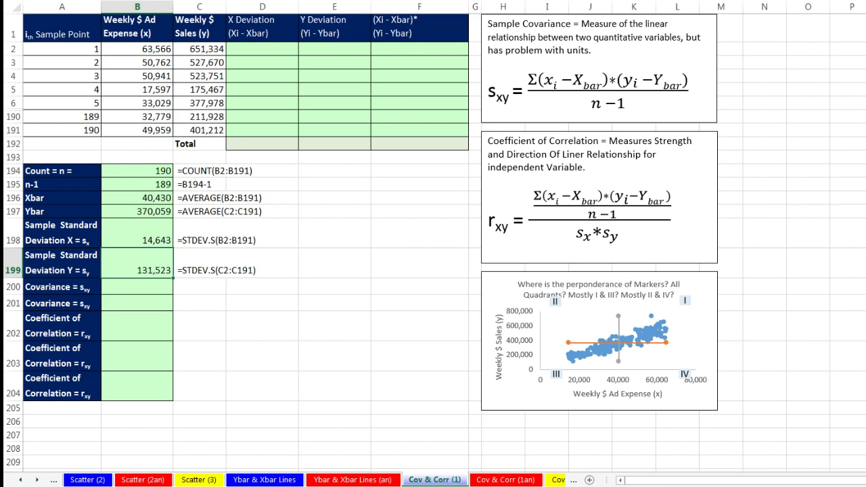
{"action": "key", "text": "F2"}
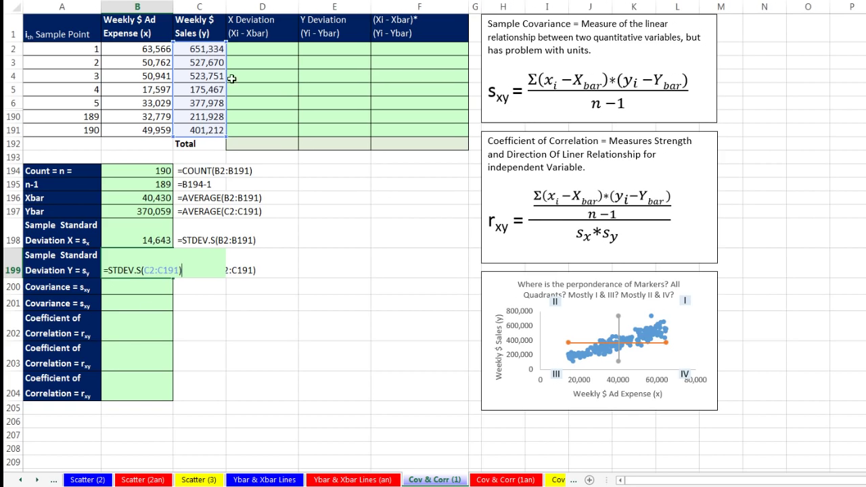
{"action": "key", "text": "Escape"}
Calculate each X deviation as =B2-$B$196 in D2, with Xbar locked as an absolute reference, and fill the formula down to D191
{"action": "left_click", "coordinate": [262, 49]}
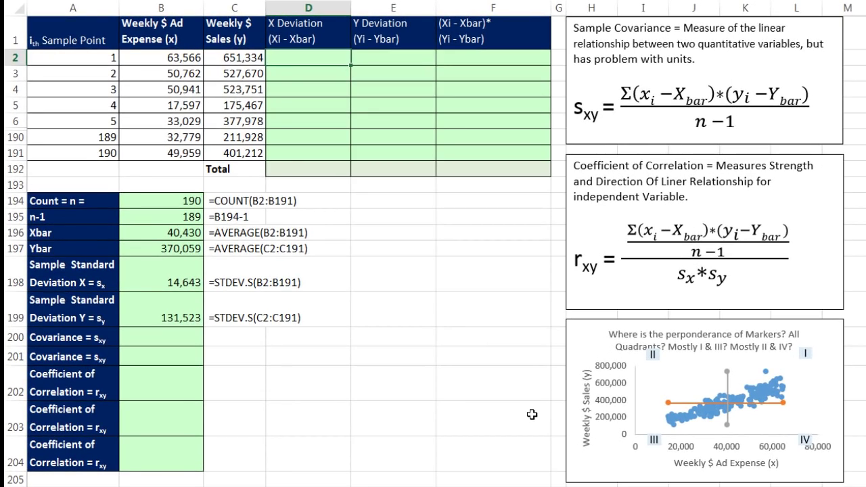
{"action": "type", "text": "="}
{"action": "key", "text": "Left"}
{"action": "key", "text": "Left"}
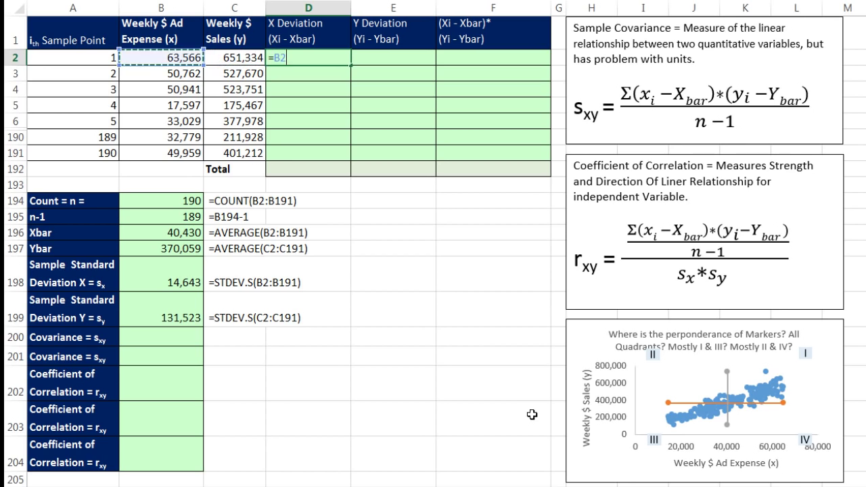
{"action": "type", "text": "-"}
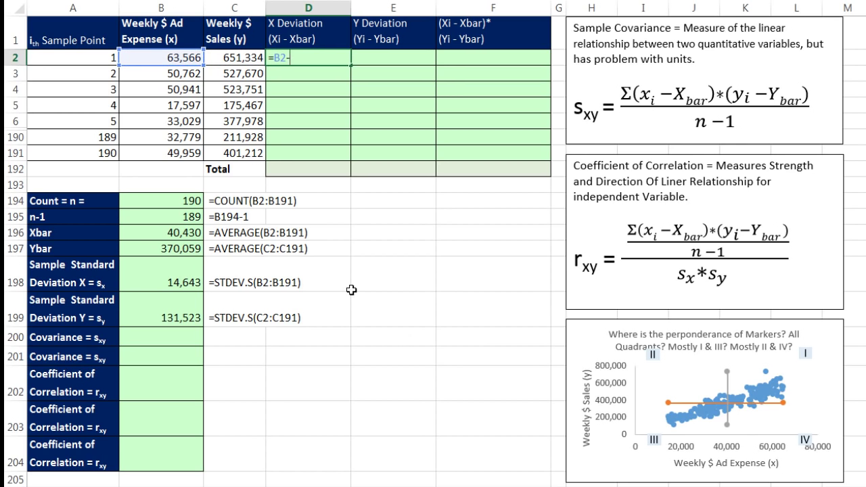
{"action": "left_click", "coordinate": [172, 233]}
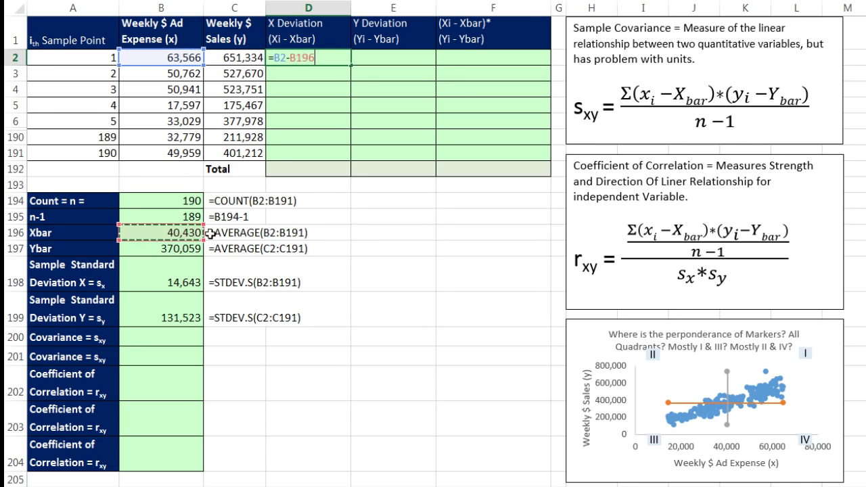
{"action": "key", "text": "F4"}
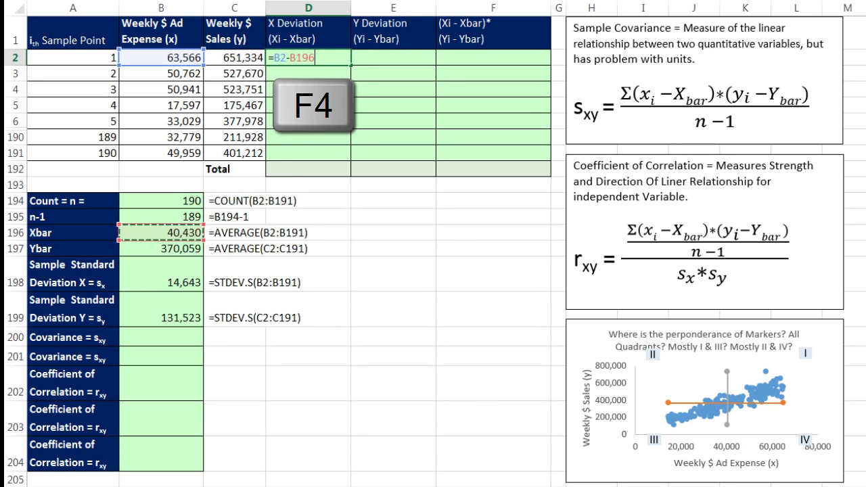
{"action": "key", "text": "F4"}
{"action": "key", "text": "ctrl+Return"}
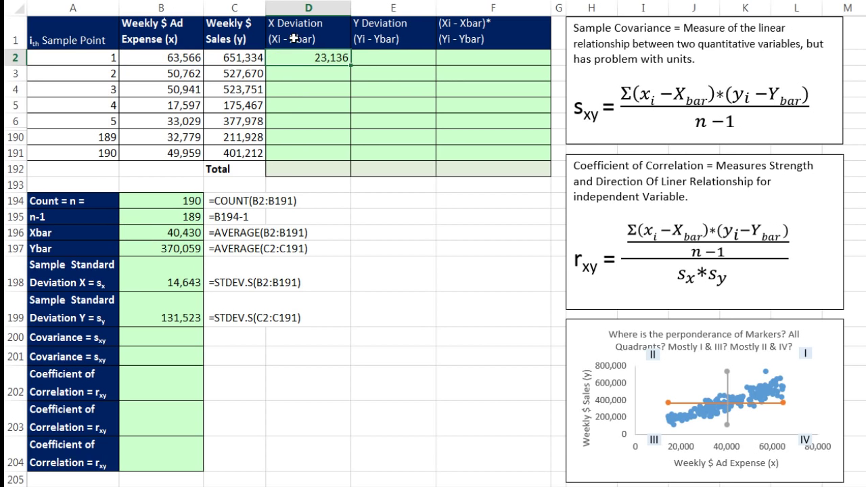
{"action": "left_click_drag", "start_coordinate": [350, 64], "coordinate": [354, 152]}
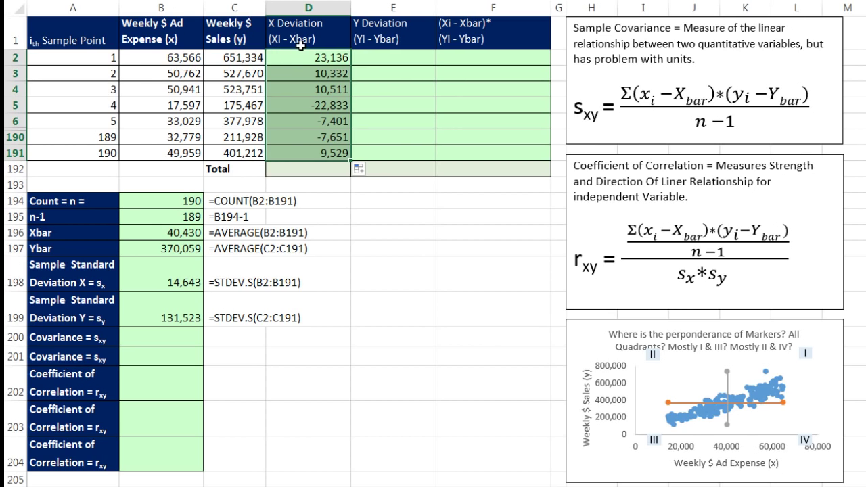
Total the X deviations D2:D191 with a SUM formula in D192
{"action": "left_click", "coordinate": [320, 169]}
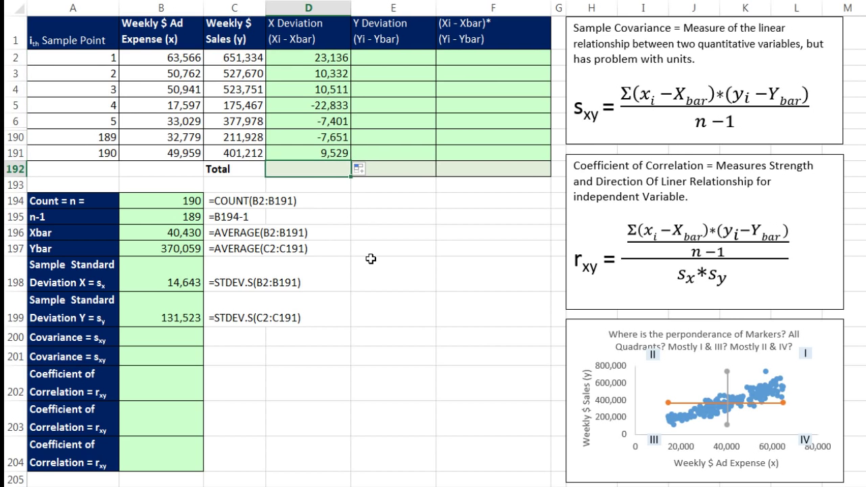
{"action": "key", "text": "alt+equal"}
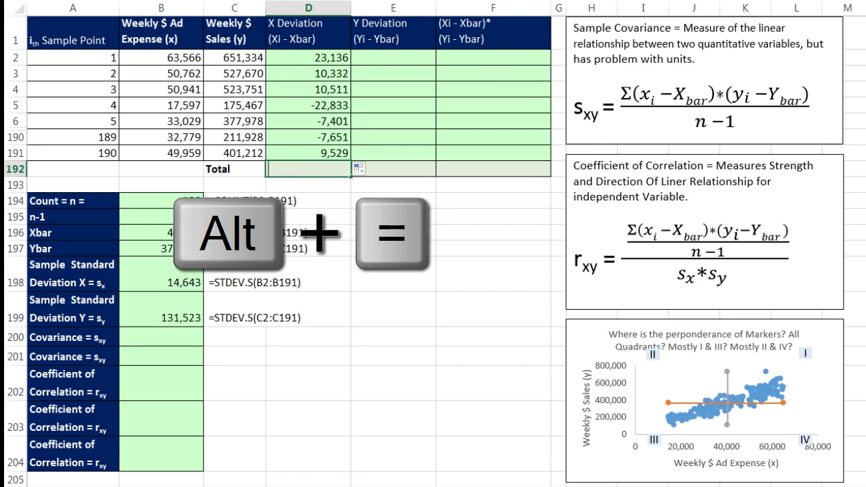
{"action": "key", "text": "Return"}
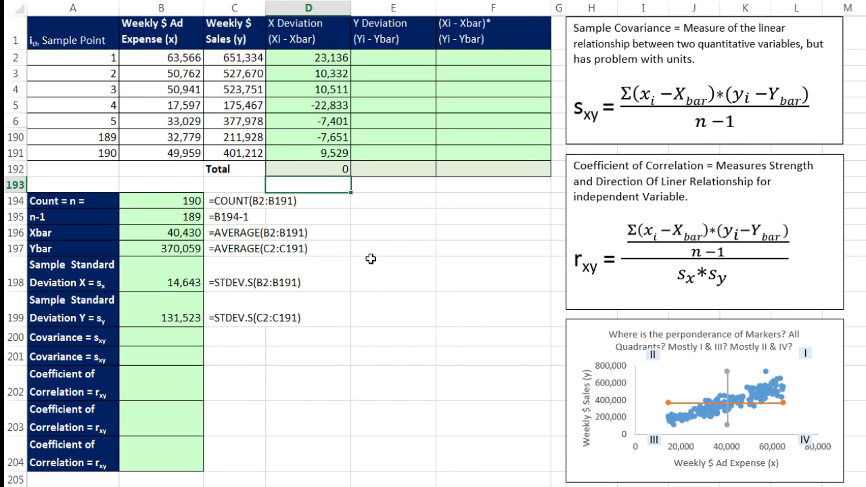
Calculate each Y deviation as =C2-$B$197 in E2, with Ybar locked as an absolute reference, and fill the formula down to E191
{"action": "left_click", "coordinate": [391, 57]}
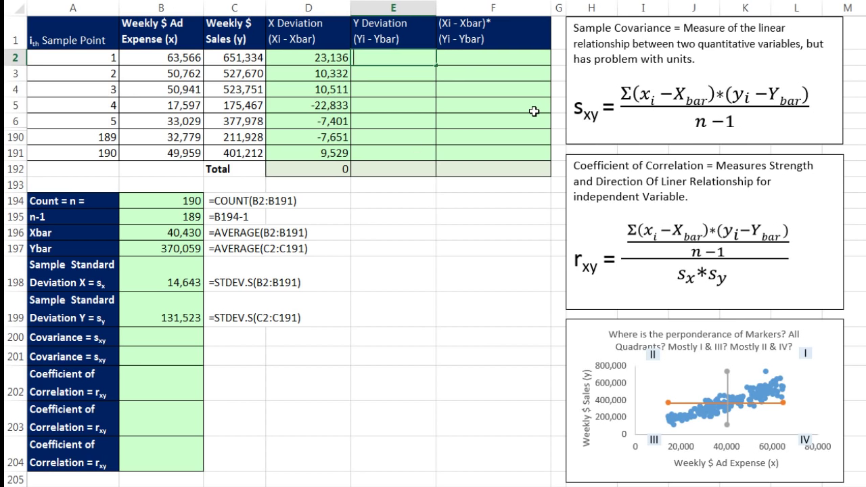
{"action": "type", "text": "="}
{"action": "key", "text": "Left"}
{"action": "key", "text": "Left"}
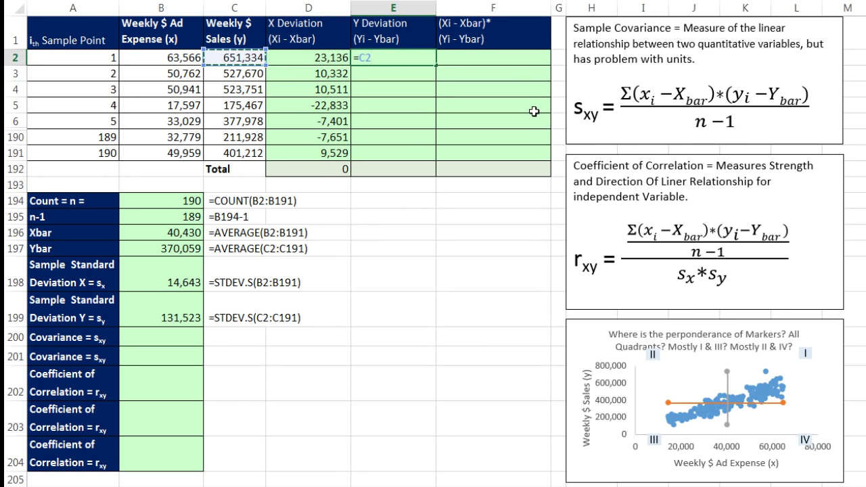
{"action": "type", "text": "-"}
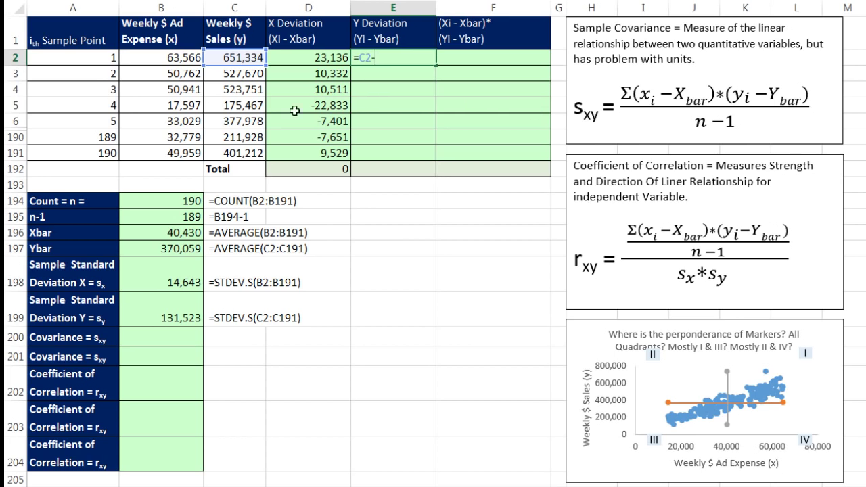
{"action": "left_click", "coordinate": [165, 274]}
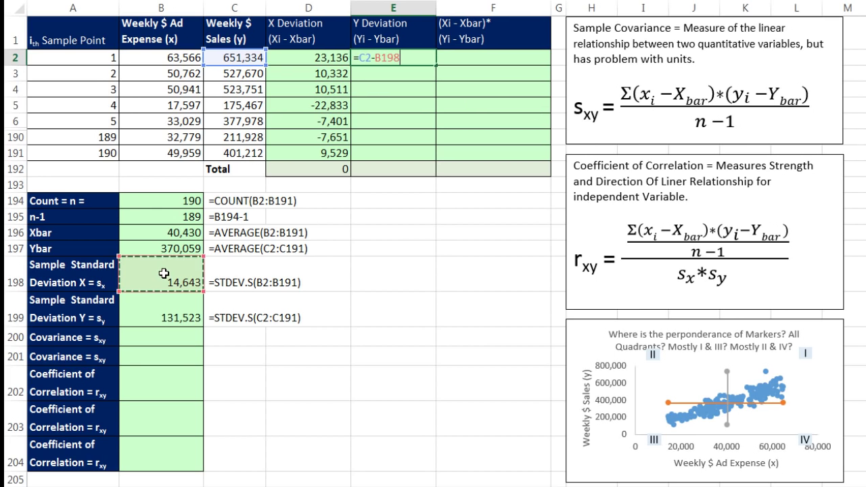
{"action": "left_click", "coordinate": [179, 249]}
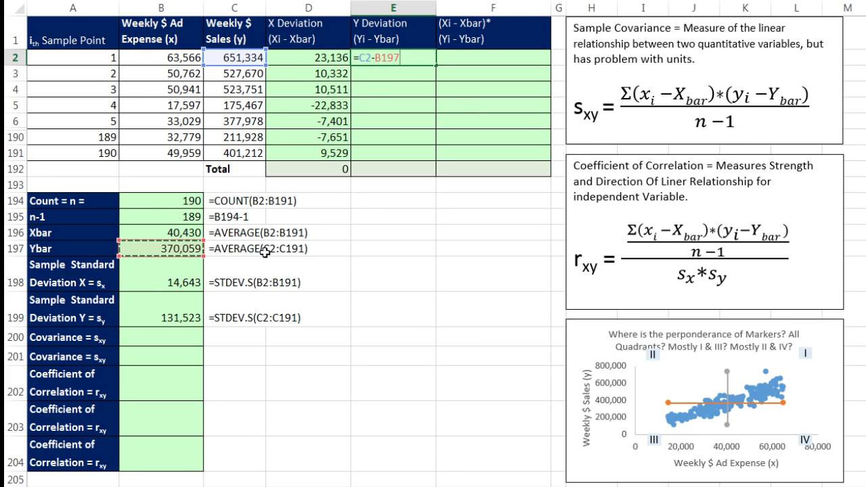
{"action": "key", "text": "F4"}
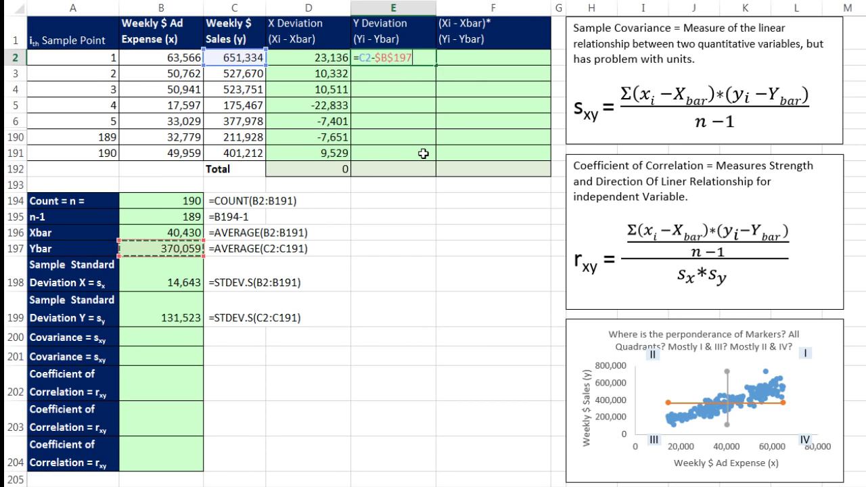
{"action": "key", "text": "ctrl+Return"}
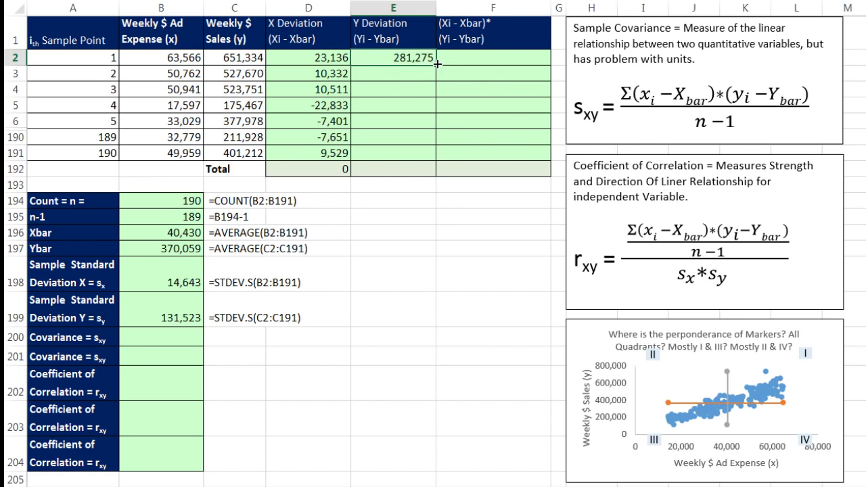
{"action": "left_click_drag", "start_coordinate": [437, 64], "coordinate": [440, 157]}
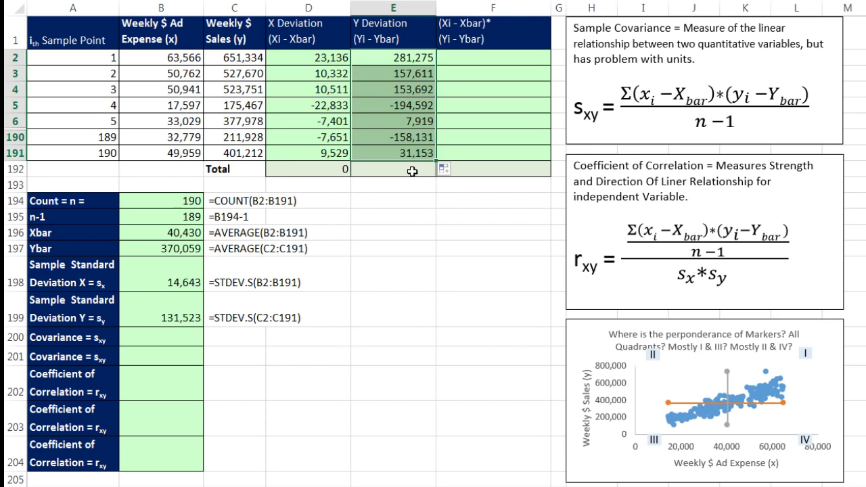
Total the Y deviations with =SUM(E2:E191) in E192
{"action": "left_click", "coordinate": [412, 171]}
{"action": "key", "text": "alt+equal"}
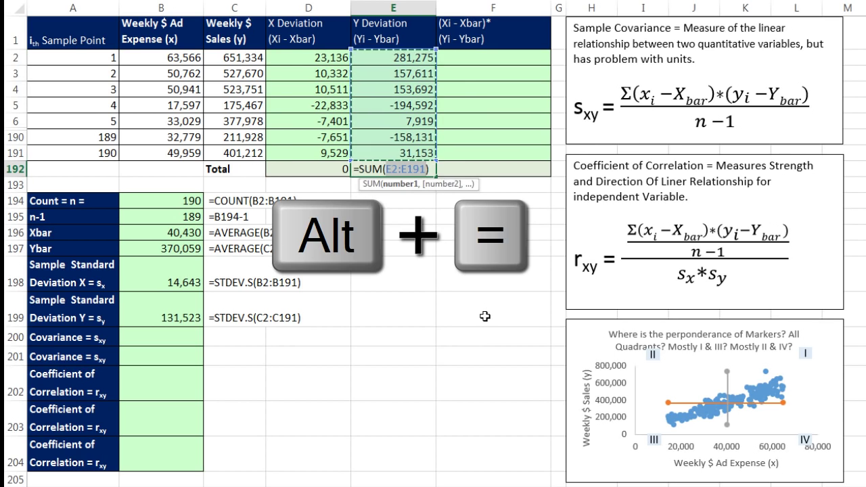
{"action": "key", "text": "Return"}
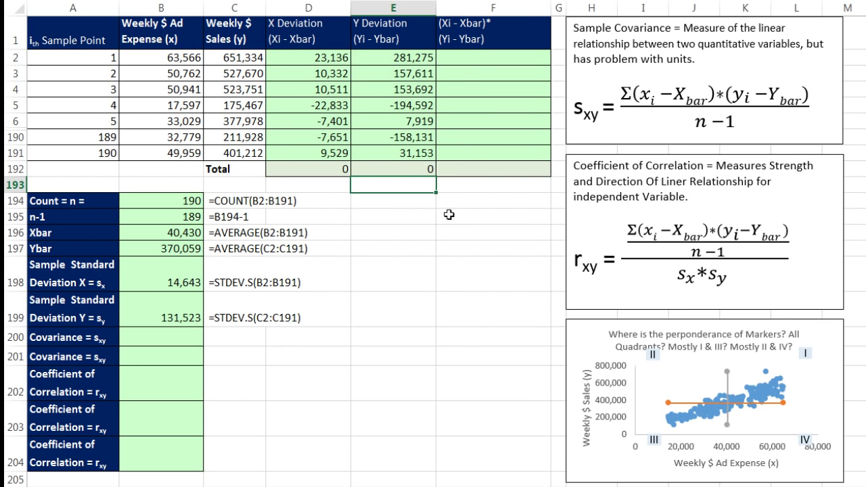
Multiply the X and Y deviations with =D2*E2 in F2 and fill the formula down to F191
{"action": "left_click", "coordinate": [470, 66]}
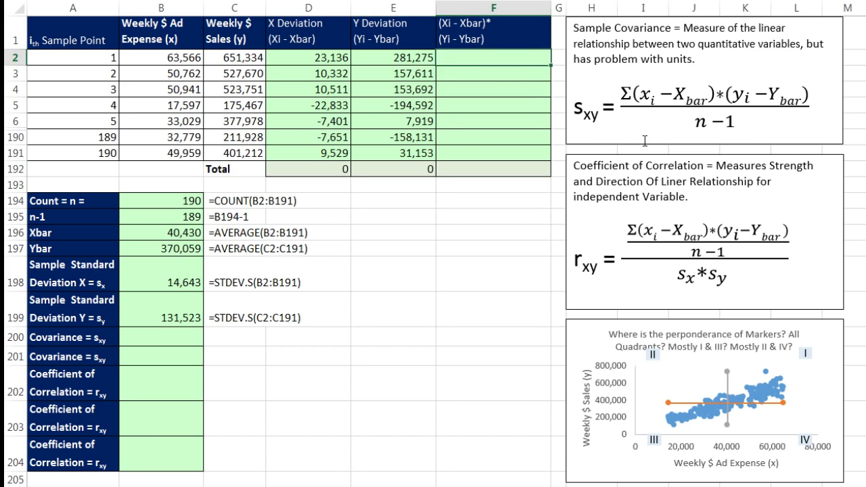
{"action": "type", "text": "="}
{"action": "key", "text": "Left"}
{"action": "key", "text": "Left"}
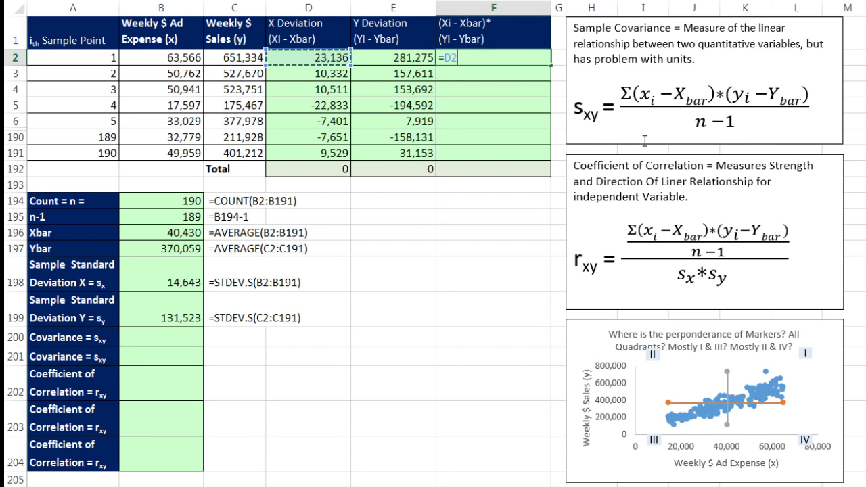
{"action": "type", "text": "*"}
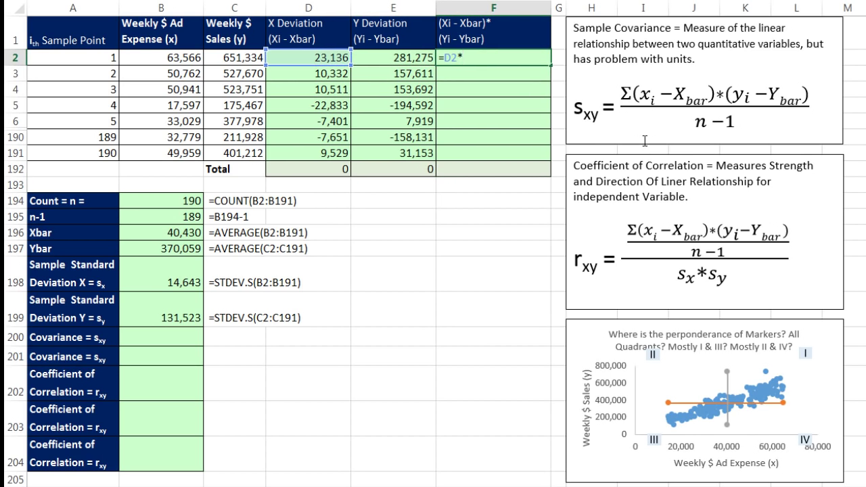
{"action": "key", "text": "Left"}
{"action": "key", "text": "ctrl+Return"}
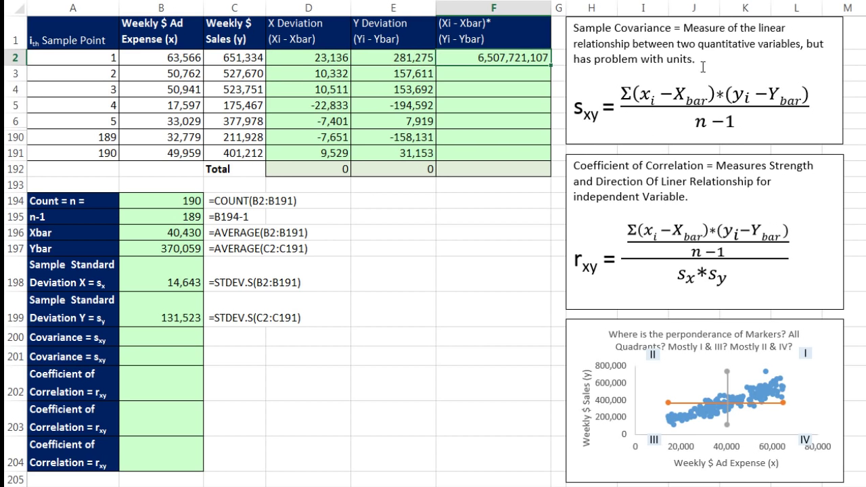
{"action": "left_click_drag", "start_coordinate": [551, 66], "coordinate": [555, 160]}
Total the deviation products F2:F191 with a SUM formula in F192
{"action": "left_click", "coordinate": [521, 174]}
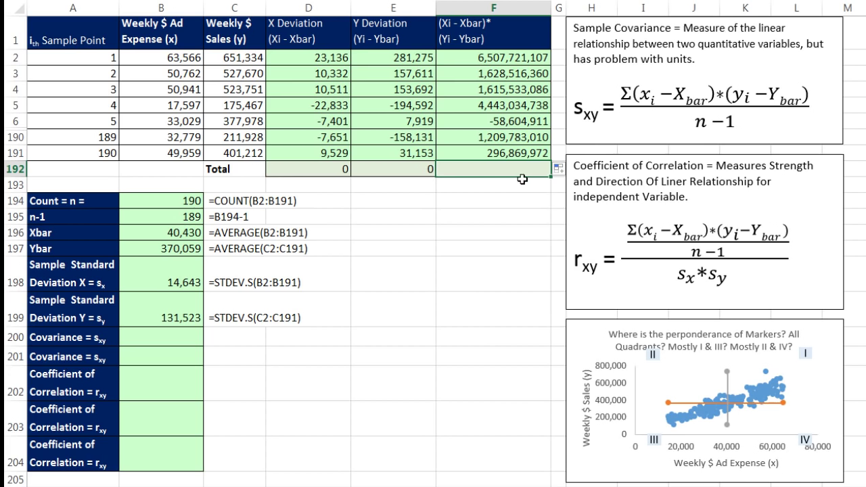
{"action": "key", "text": "alt+equal"}
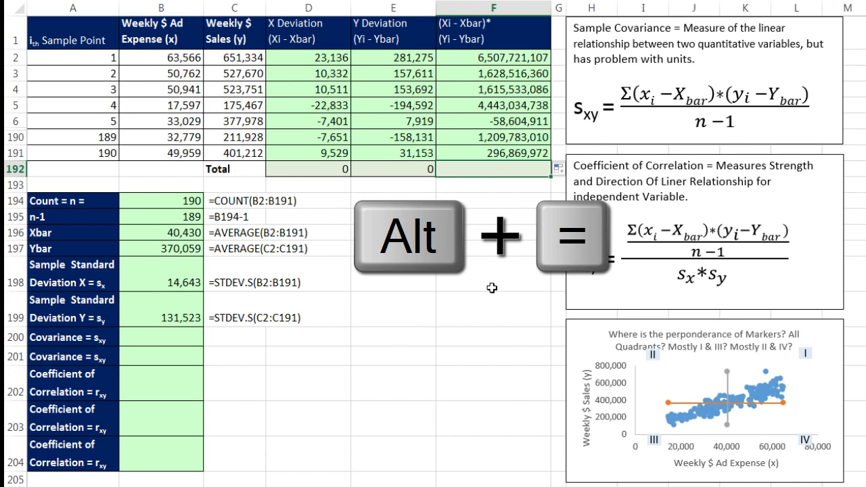
{"action": "key", "text": "ctrl+Return"}
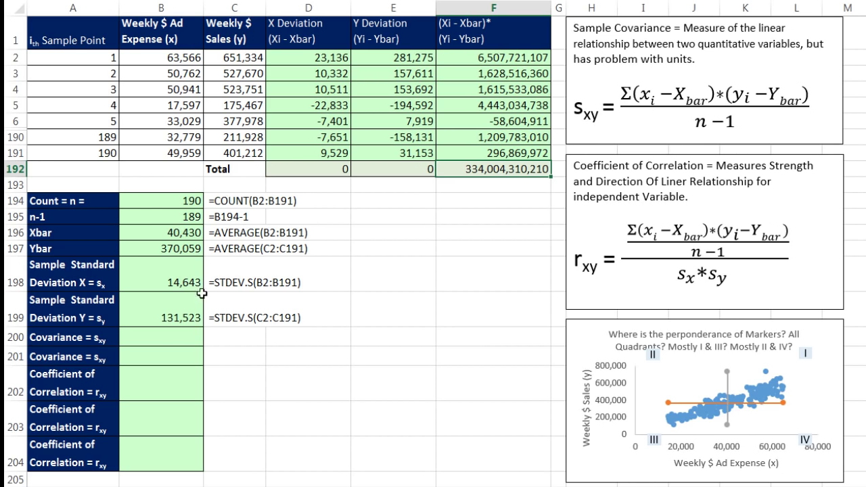
Calculate the sample covariance in B200 by dividing the total of deviation products by n-1, using =F192/B195
{"action": "left_click", "coordinate": [177, 335]}
{"action": "type", "text": "="}
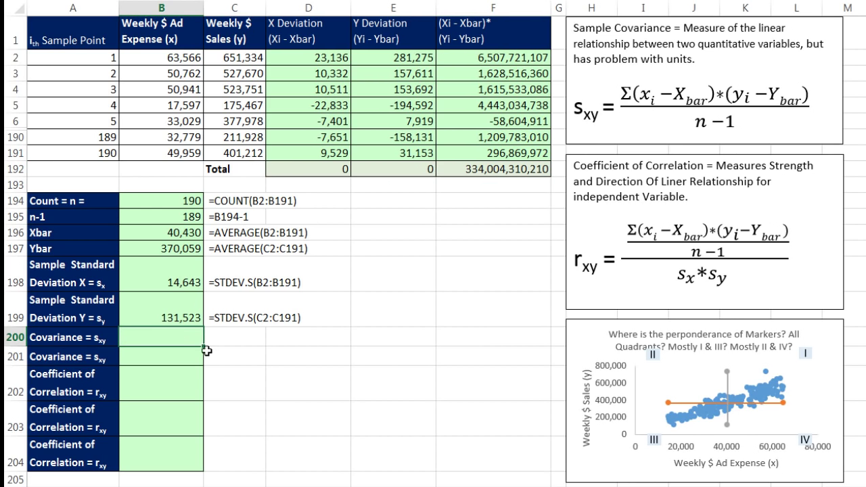
{"action": "left_click", "coordinate": [513, 170]}
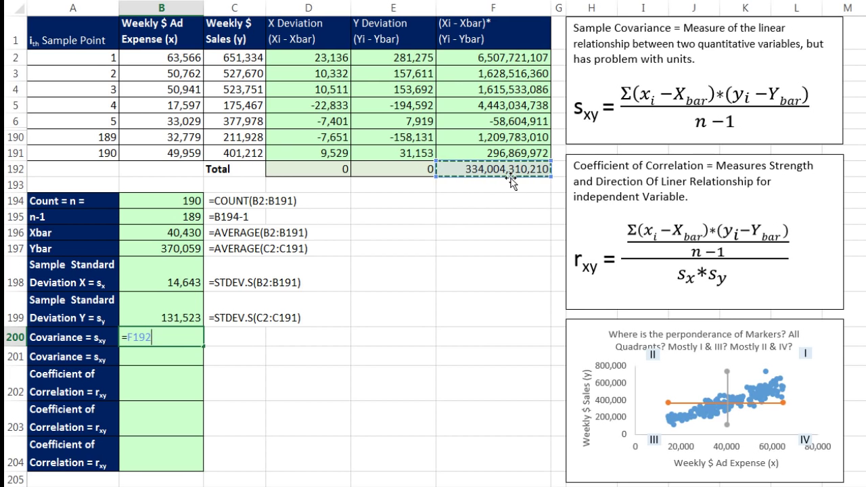
{"action": "type", "text": "/"}
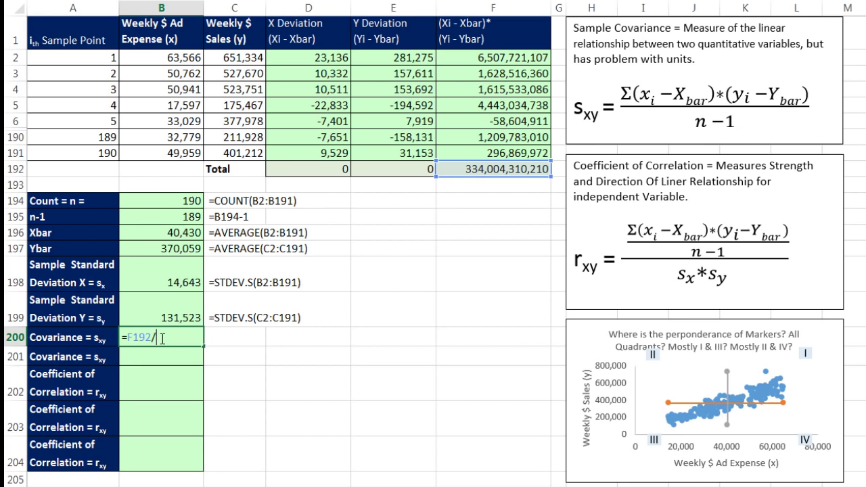
{"action": "left_click", "coordinate": [186, 215]}
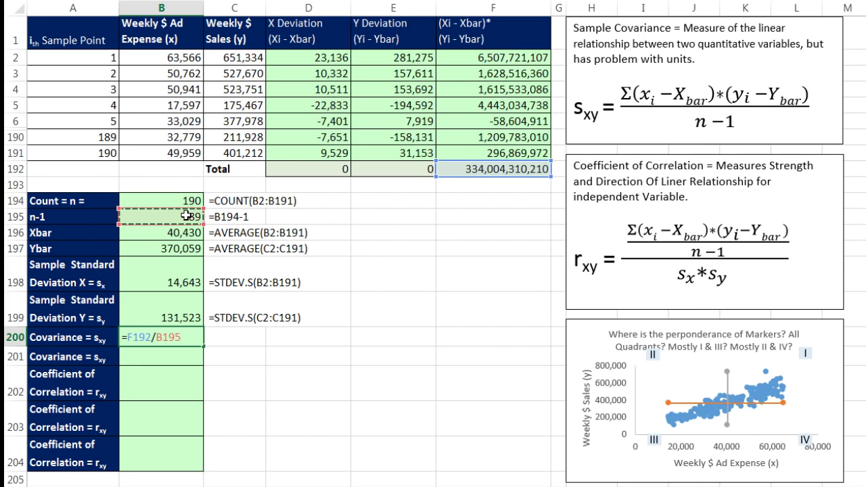
{"action": "key", "text": "Return"}
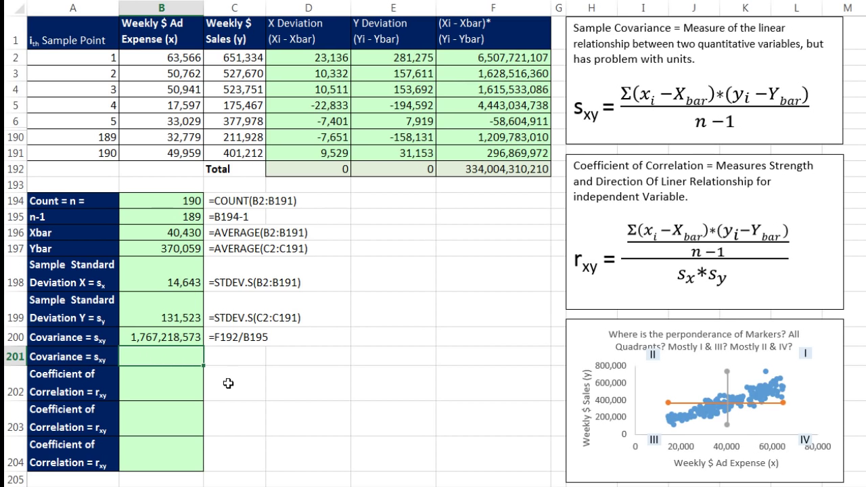
Calculate the sample covariance in B201 with the built-in function, using =COVARIANCE.S(C2:C191,B2:B191)
{"action": "type", "text": "=cov"}
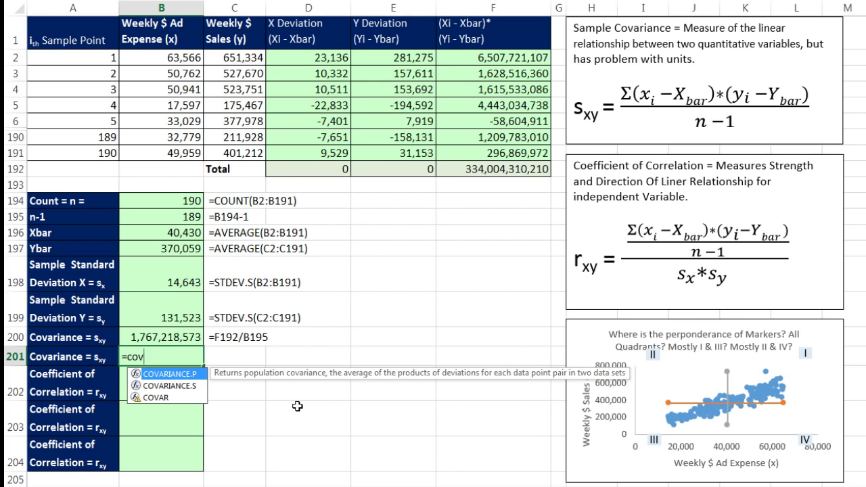
{"action": "key", "text": "Down"}
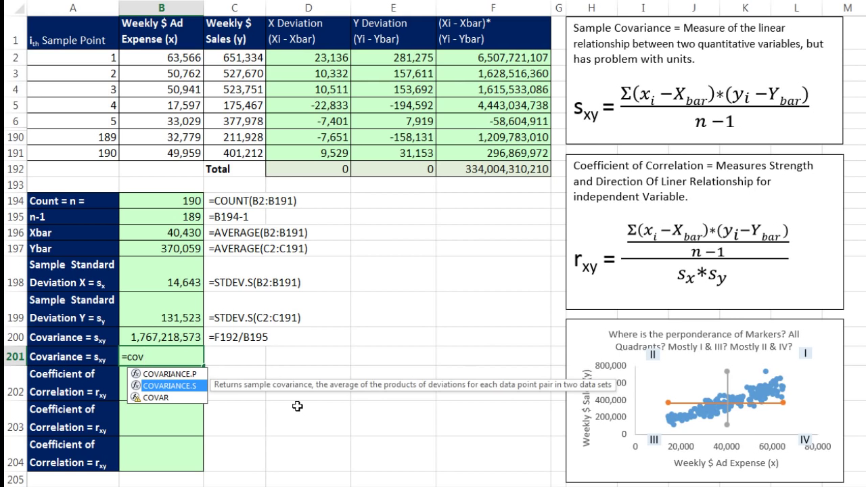
{"action": "key", "text": "Tab"}
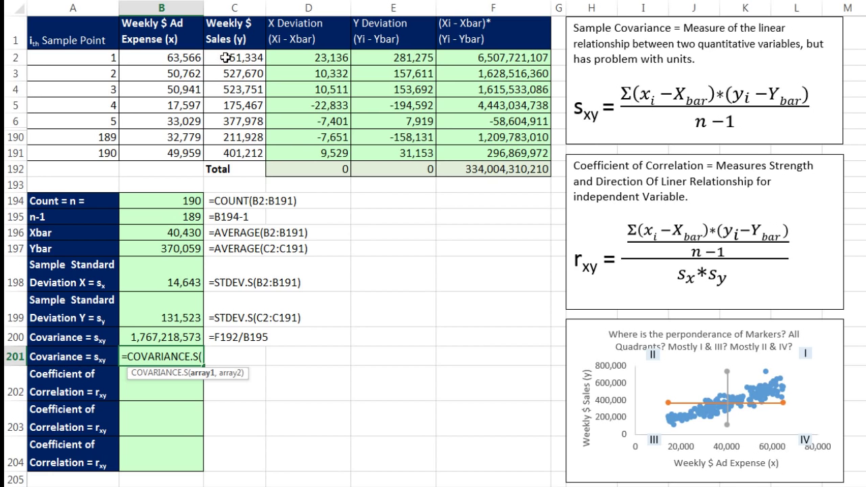
{"action": "left_click_drag", "start_coordinate": [225, 57], "coordinate": [231, 146]}
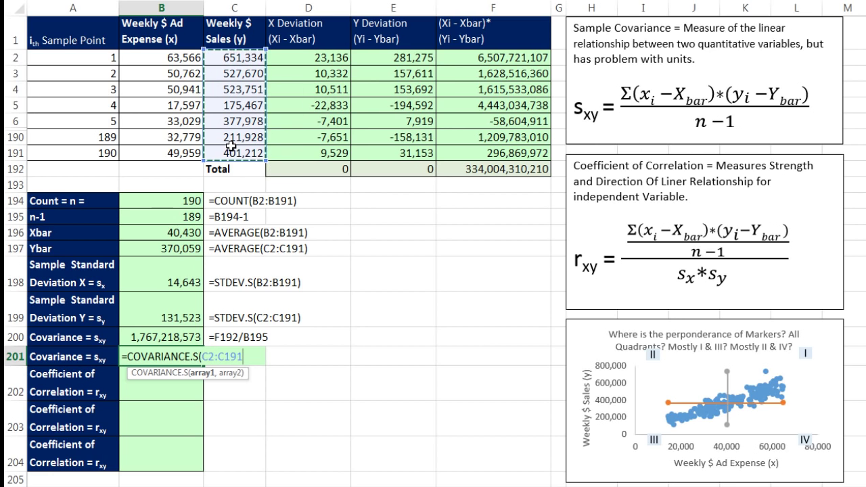
{"action": "type", "text": ","}
{"action": "left_click_drag", "start_coordinate": [180, 53], "coordinate": [183, 154]}
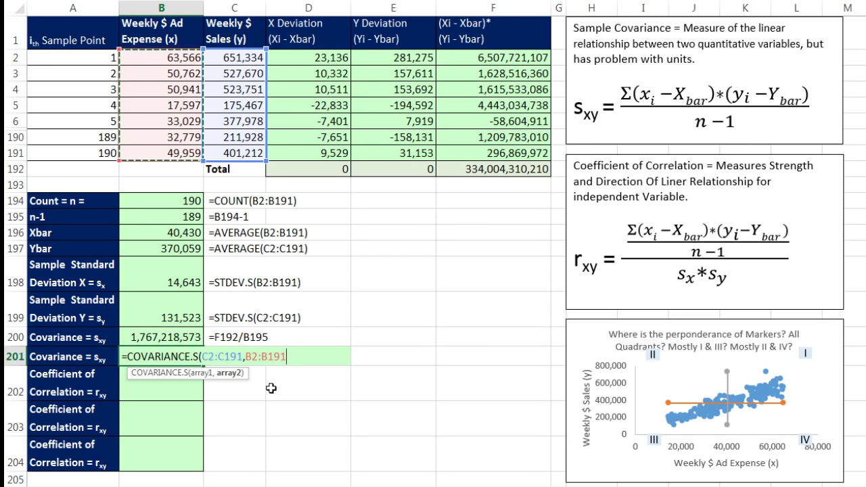
{"action": "key", "text": "ctrl+Return"}
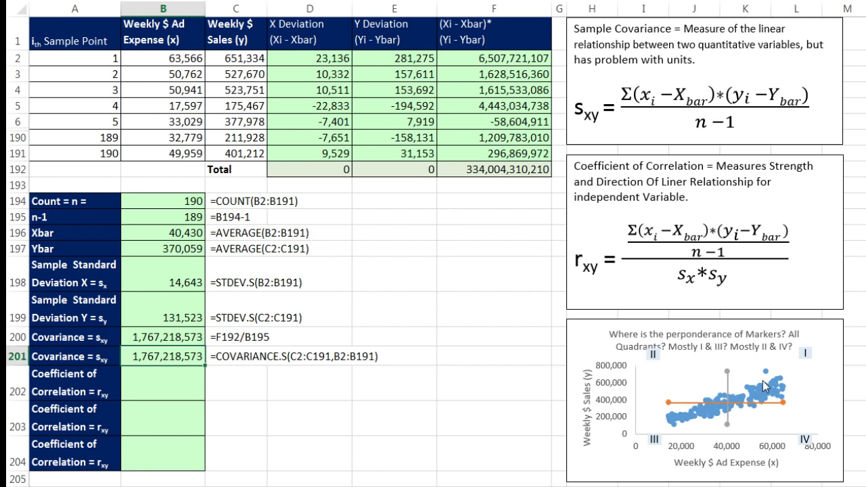
Calculate the coefficient of correlation in B202 by dividing the covariance by the product of both standard deviations, using =B200/PRODUCT(B198:B199)
{"action": "key", "text": "alt+Tab"}
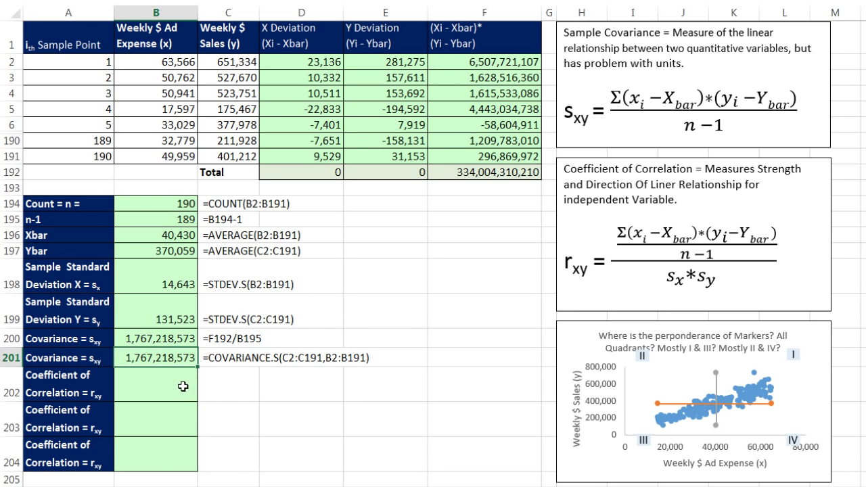
{"action": "left_click", "coordinate": [178, 385]}
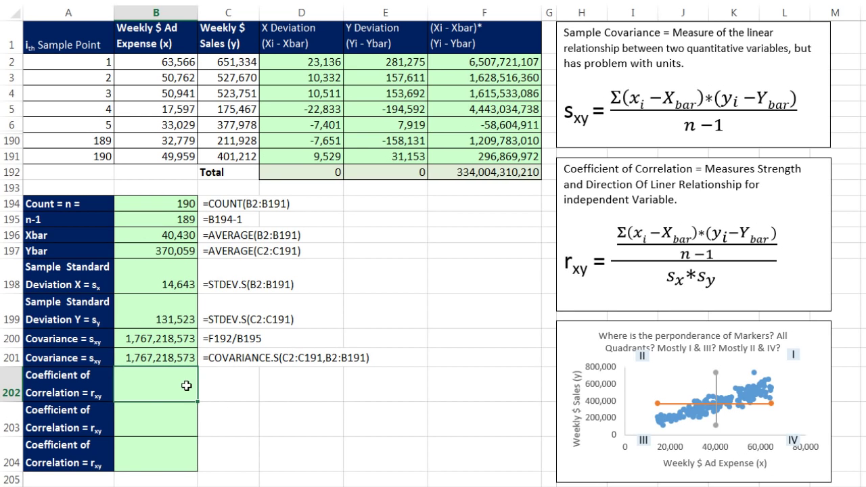
{"action": "type", "text": "="}
{"action": "key", "text": "Up"}
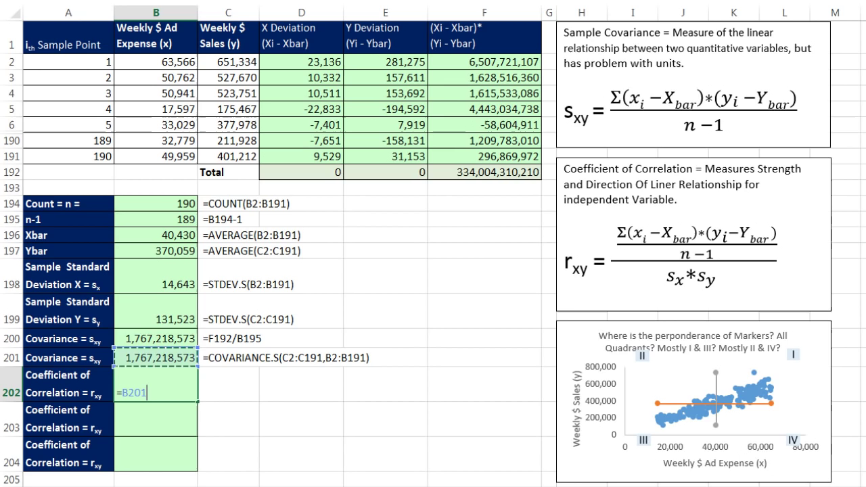
{"action": "key", "text": "Up"}
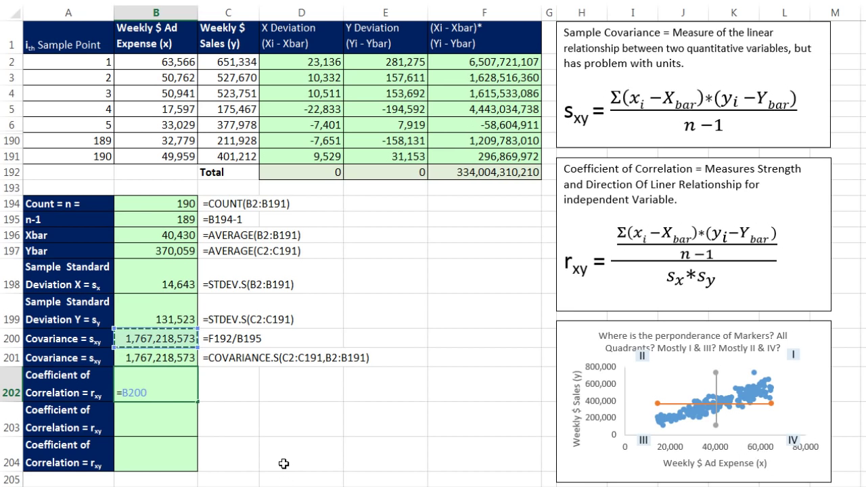
{"action": "type", "text": "/"}
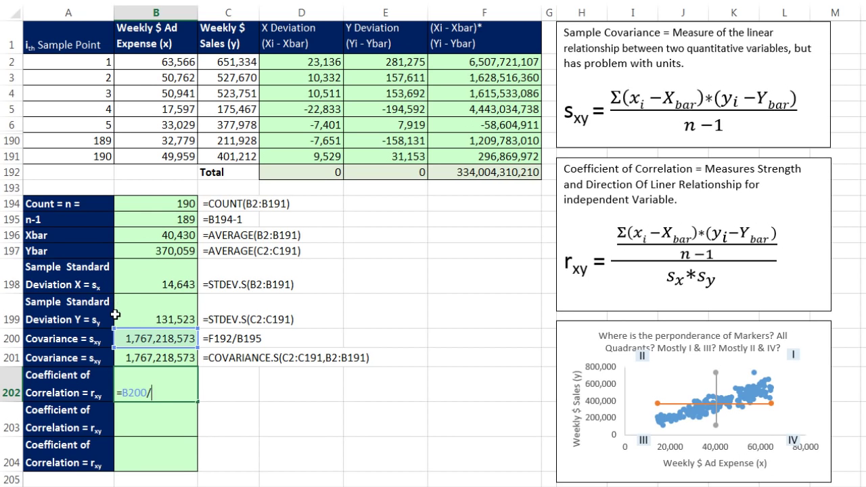
{"action": "type", "text": "pro"}
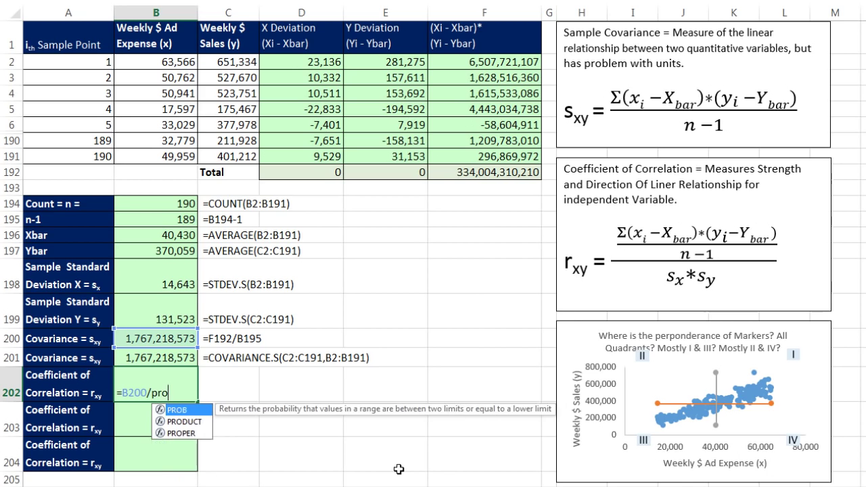
{"action": "type", "text": "d"}
{"action": "key", "text": "Tab"}
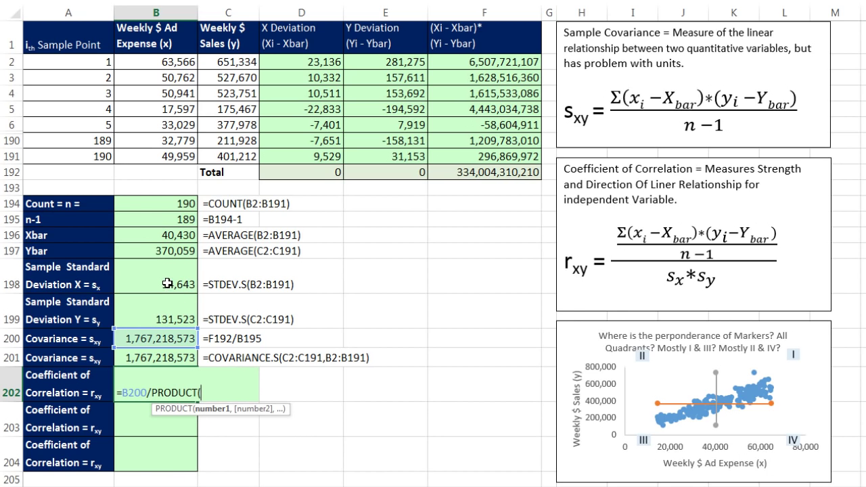
{"action": "left_click_drag", "start_coordinate": [166, 282], "coordinate": [172, 318]}
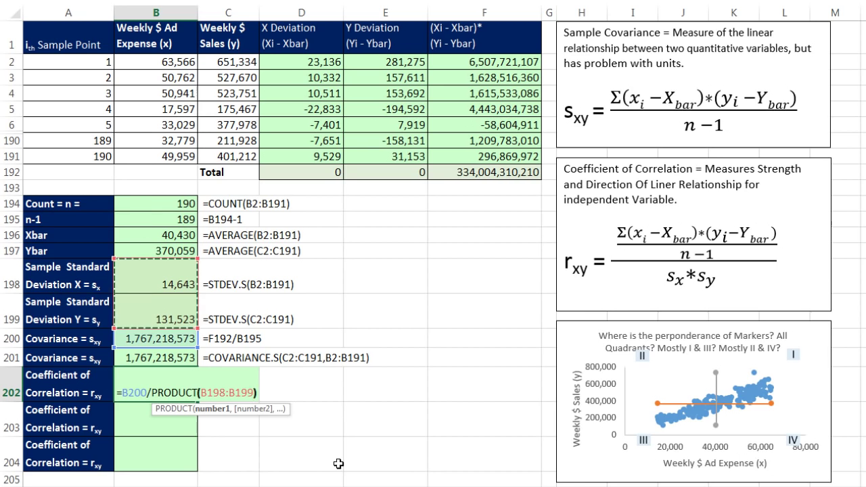
{"action": "key", "text": "Return"}
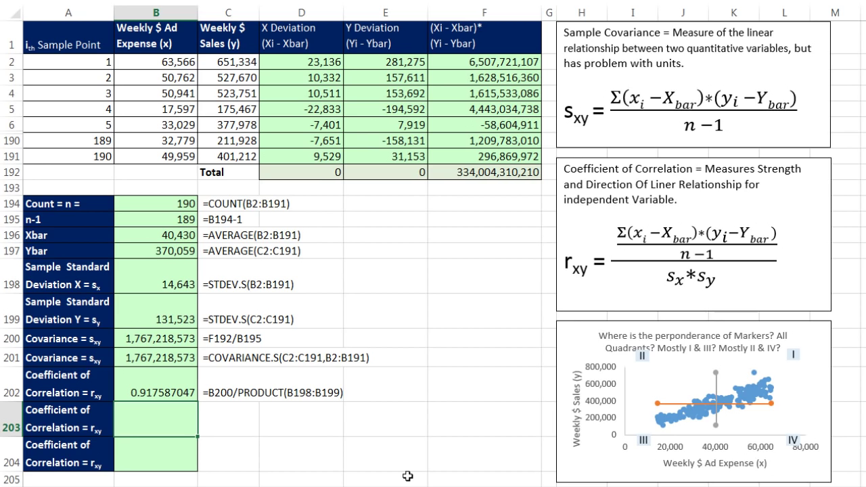
Calculate the coefficient of correlation in B203 with =PEARSON(C2:C191,B2:B191)
{"action": "type", "text": "=pe"}
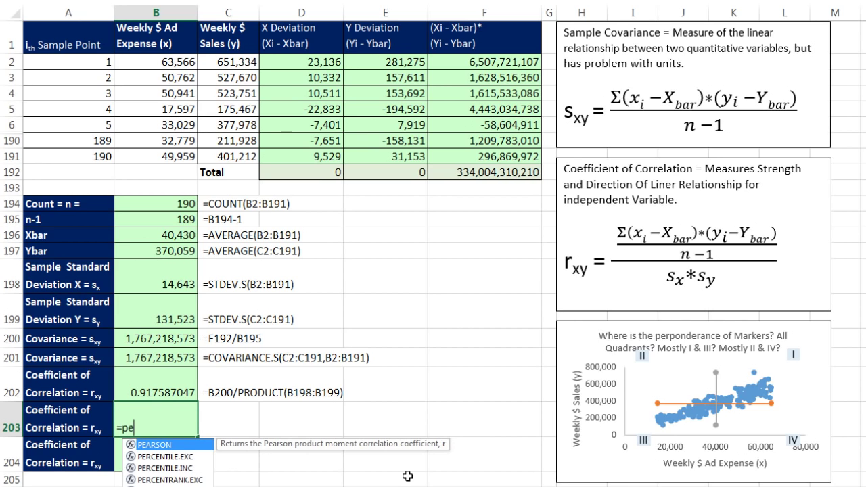
{"action": "key", "text": "Tab"}
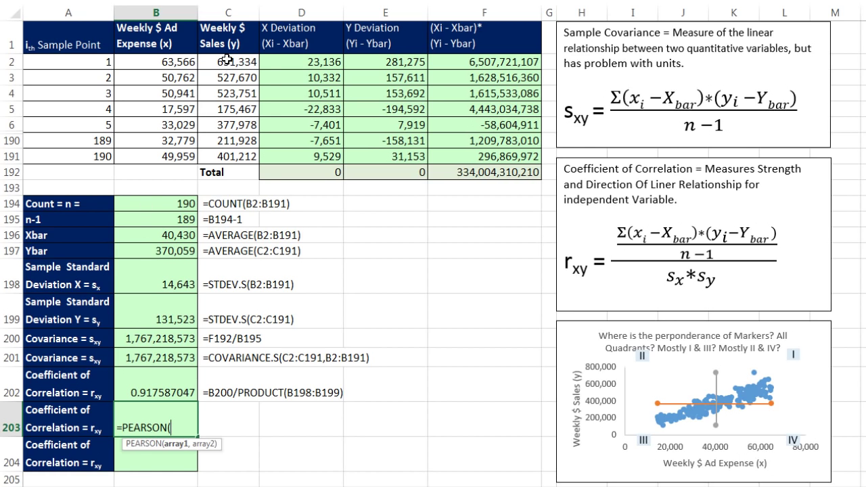
{"action": "left_click_drag", "start_coordinate": [228, 63], "coordinate": [234, 153]}
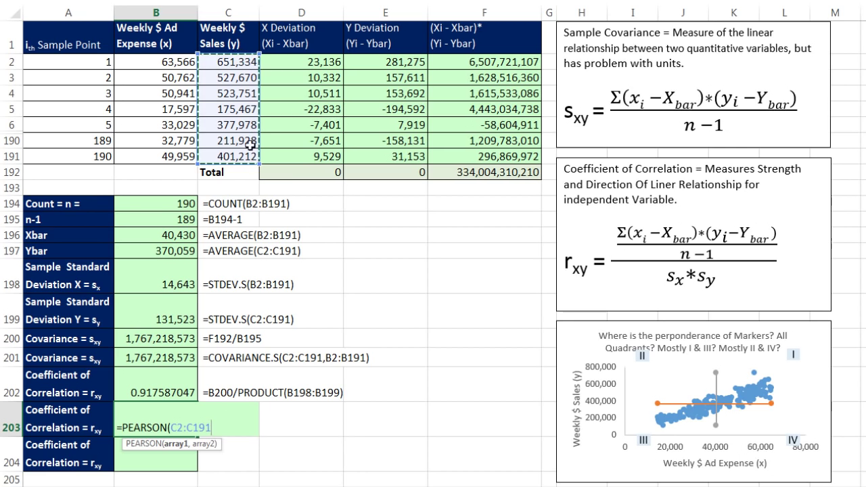
{"action": "type", "text": ","}
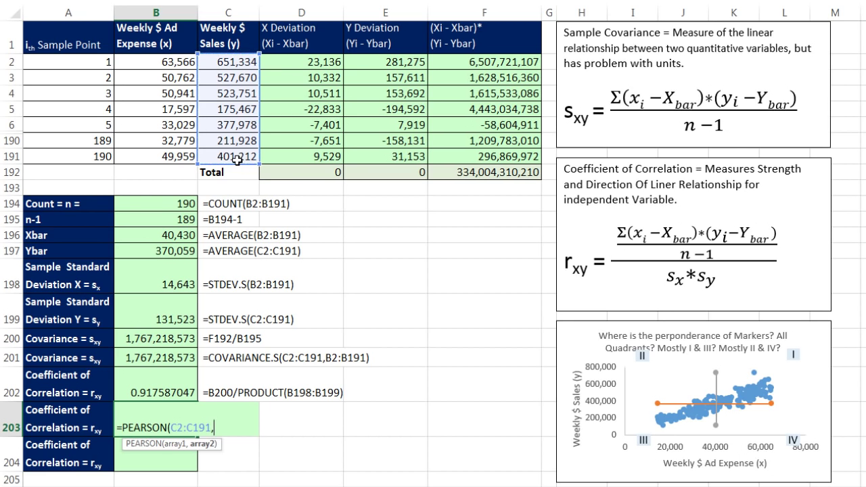
{"action": "left_click_drag", "start_coordinate": [170, 62], "coordinate": [169, 156]}
{"action": "key", "text": "Return"}
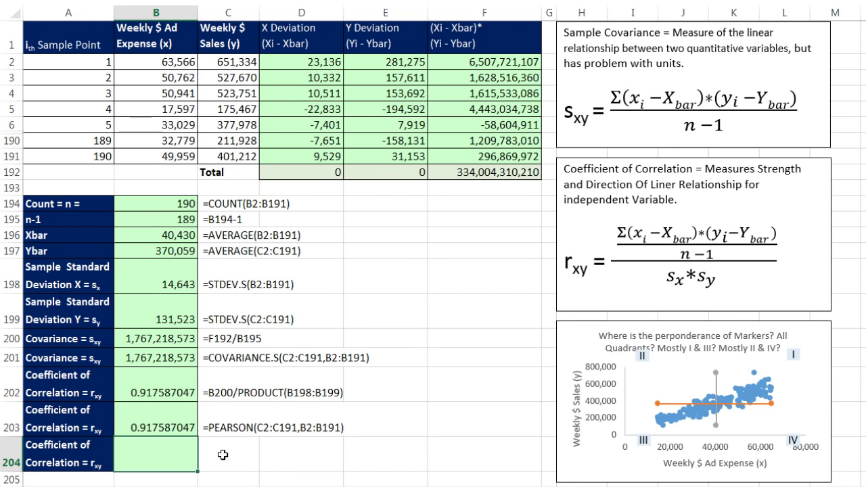
Calculate the coefficient of correlation in B204 with =CORREL(C2:C191,B2:B191)
{"action": "type", "text": "=cor"}
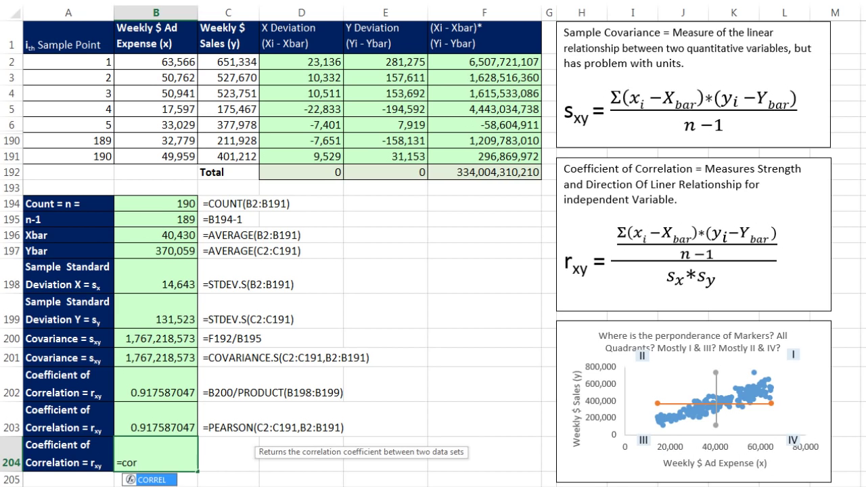
{"action": "key", "text": "Tab"}
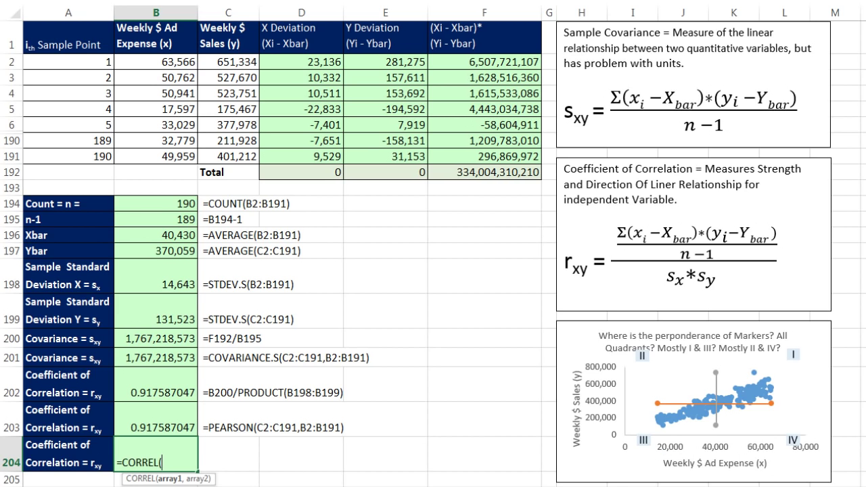
{"action": "left_click_drag", "start_coordinate": [230, 61], "coordinate": [234, 155]}
{"action": "type", "text": ","}
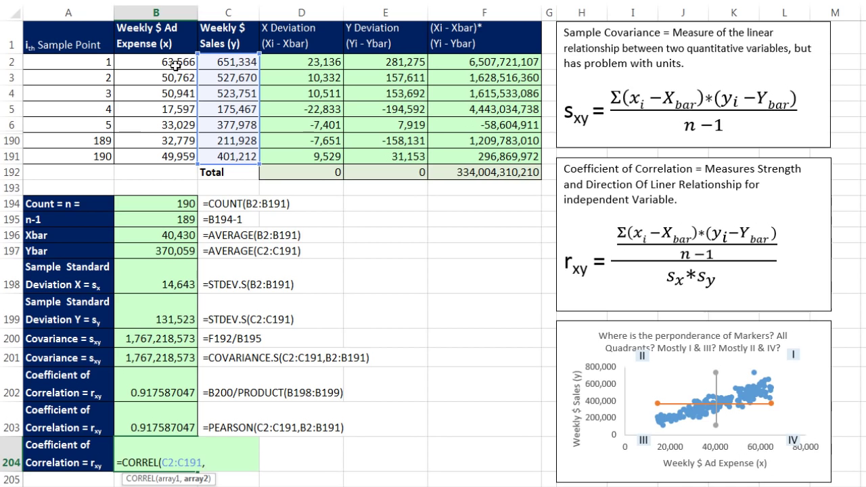
{"action": "left_click_drag", "start_coordinate": [177, 62], "coordinate": [178, 151]}
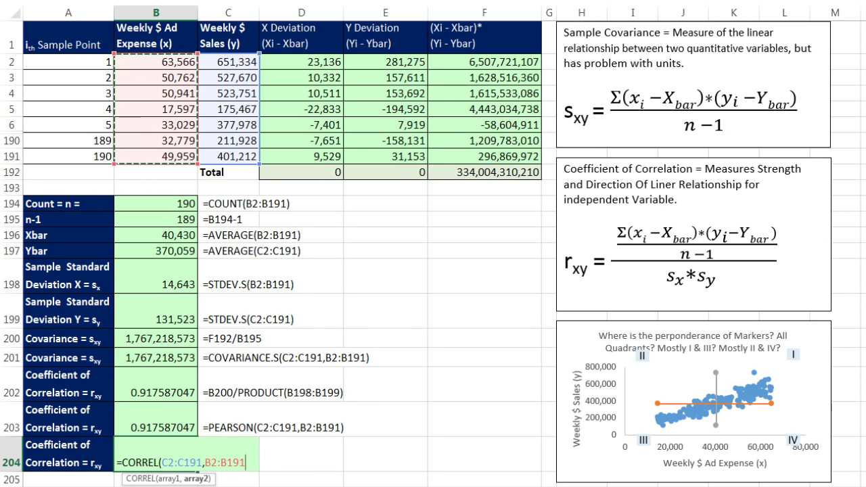
{"action": "key", "text": "Return"}
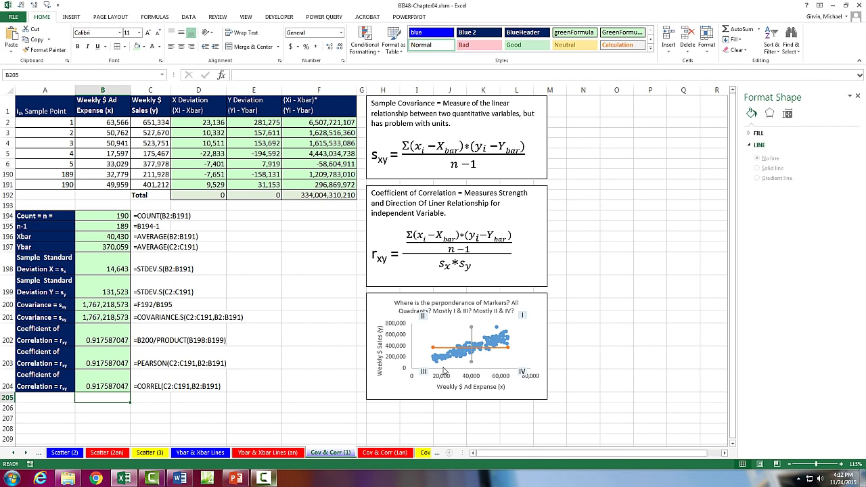
Switch to the Cov & Corr (2) sheet and set its tab color to blue
{"action": "left_click", "coordinate": [26, 453]}
{"action": "left_click", "coordinate": [26, 453]}
{"action": "left_click", "coordinate": [26, 453]}
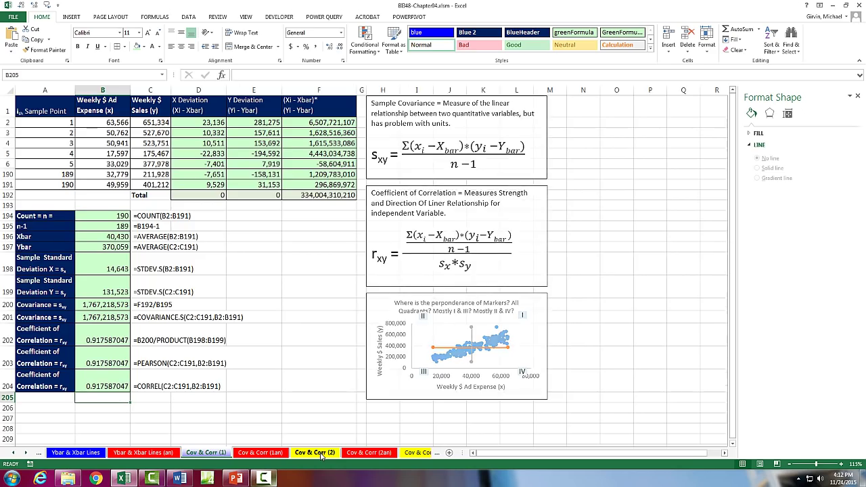
{"action": "right_click", "coordinate": [328, 456]}
{"action": "mouse_move", "coordinate": [347, 419]}
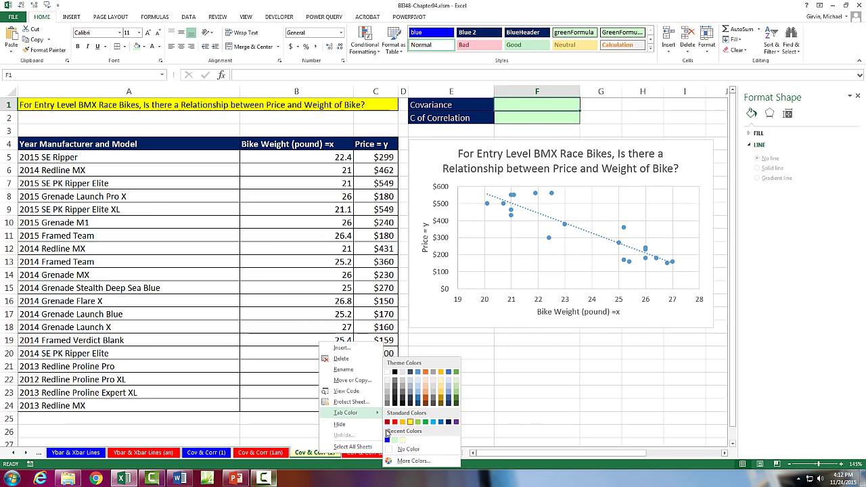
{"action": "left_click", "coordinate": [388, 440]}
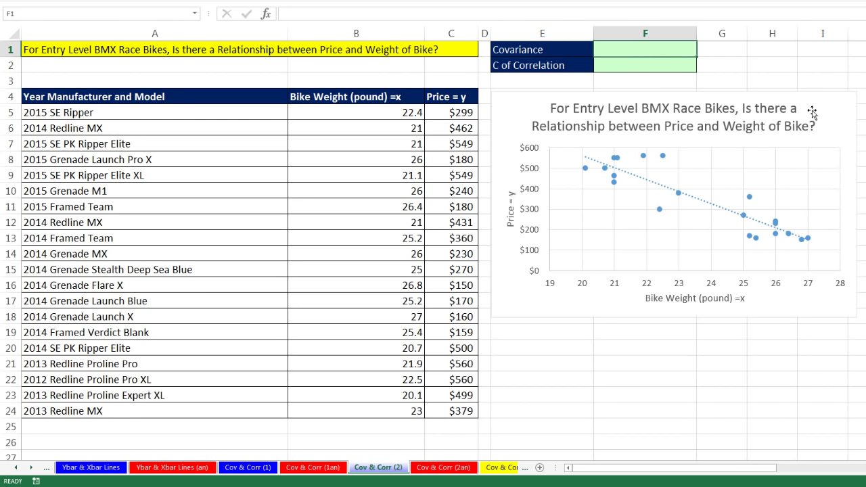
Calculate the sample covariance of bike price and weight in F1 with =COVARIANCE.S(C5:C24,B5:B24)
{"action": "type", "text": "=cov"}
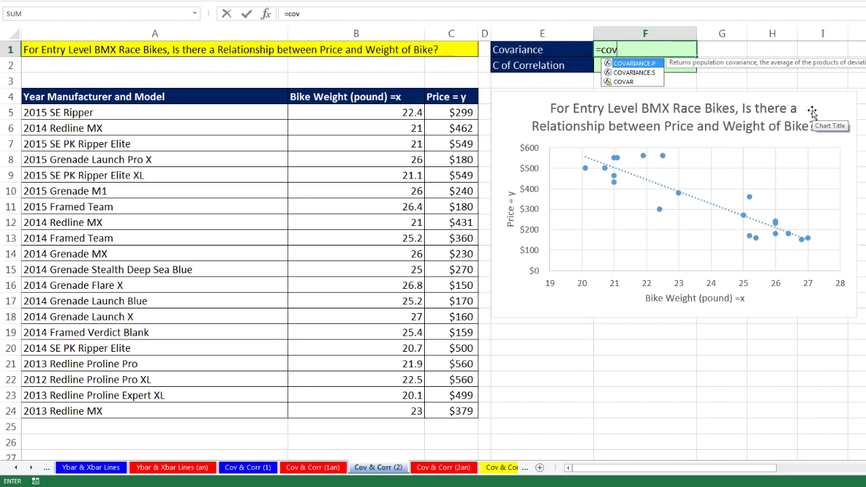
{"action": "key", "text": "Tab"}
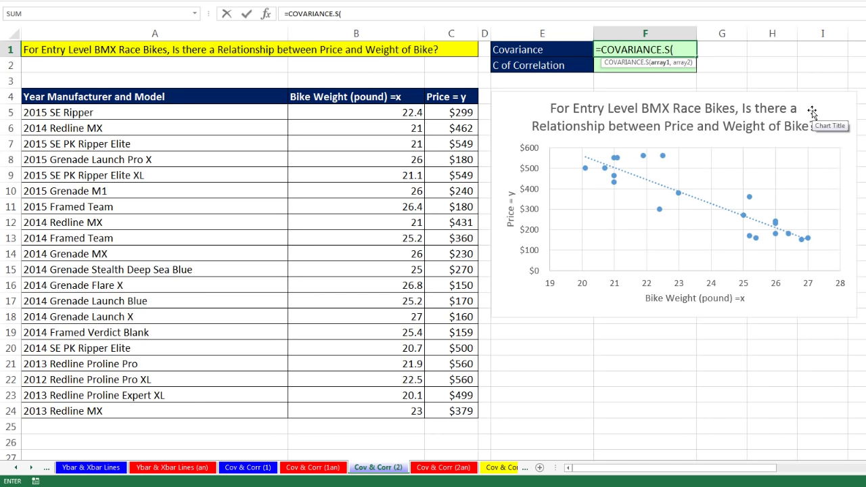
{"action": "left_click_drag", "start_coordinate": [448, 114], "coordinate": [450, 410]}
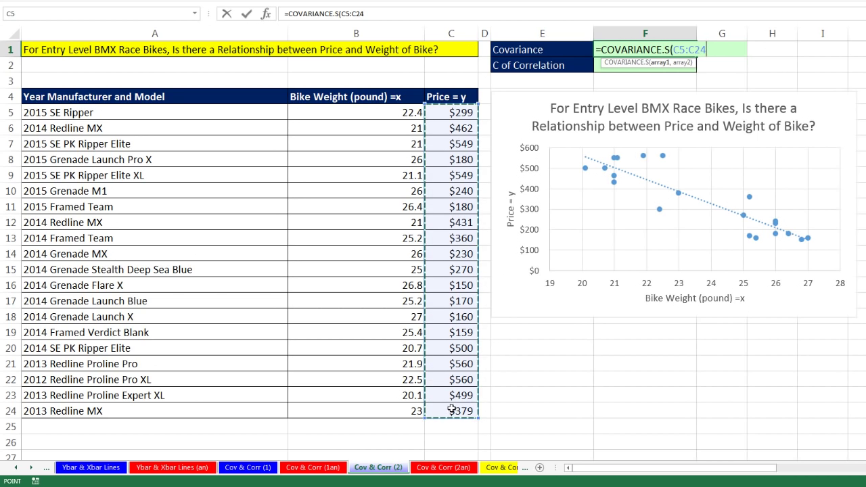
{"action": "type", "text": ","}
{"action": "left_click_drag", "start_coordinate": [409, 113], "coordinate": [410, 410]}
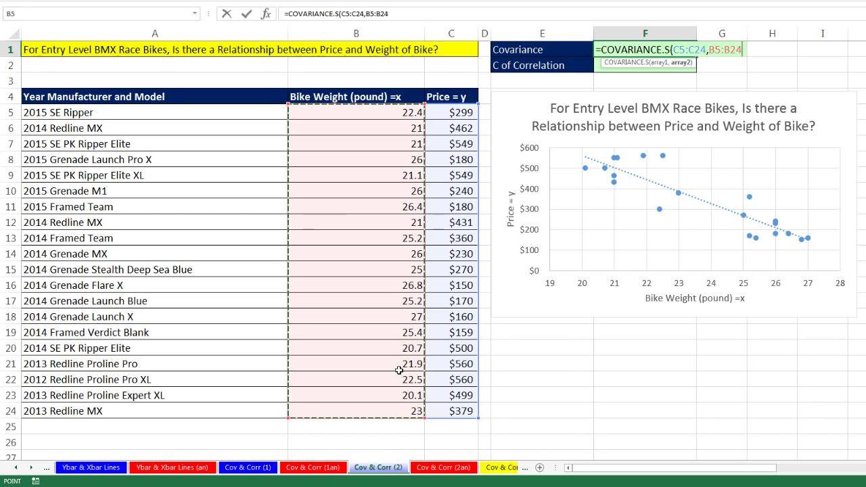
{"action": "key", "text": "Return"}
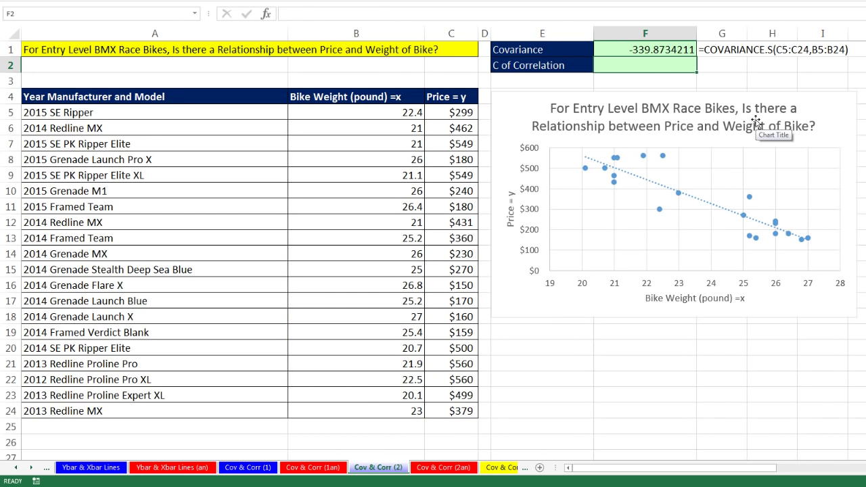
Calculate the coefficient of correlation of bike price and weight in F2 with =PEARSON(C5:C24,B5:B24)
{"action": "type", "text": "=pe"}
{"action": "key", "text": "Tab"}
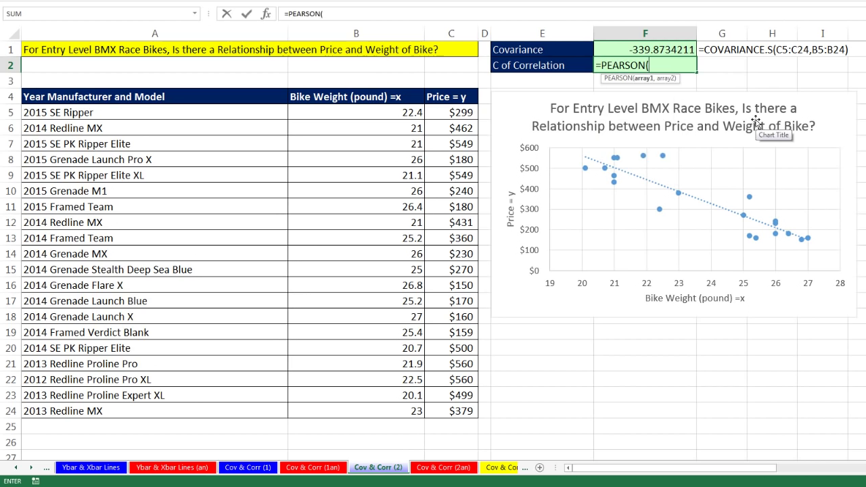
{"action": "left_click_drag", "start_coordinate": [452, 112], "coordinate": [464, 410]}
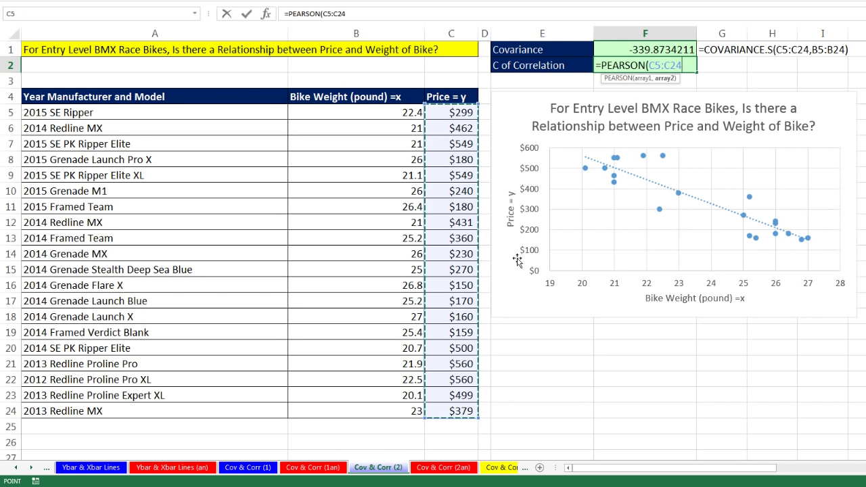
{"action": "type", "text": ","}
{"action": "left_click_drag", "start_coordinate": [390, 112], "coordinate": [393, 408]}
{"action": "key", "text": "ctrl+Return"}
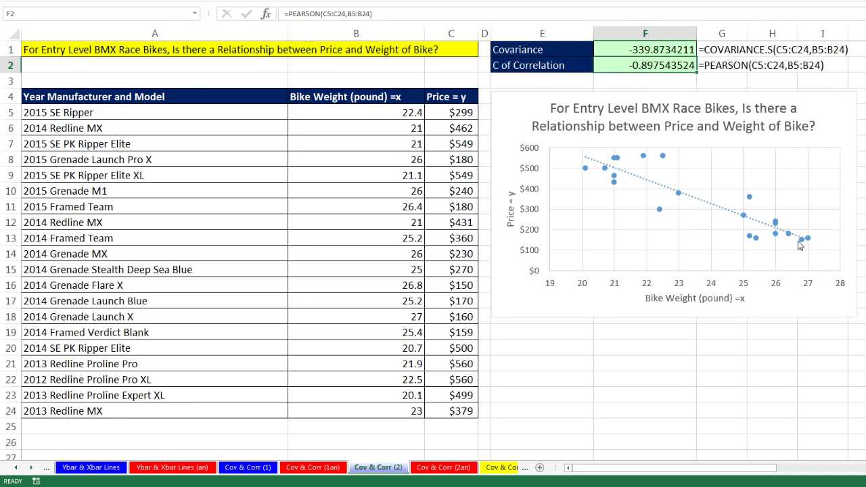
Calculate the sample covariance of the x and y data in R1 with =COVARIANCE.S(O2:O14,N2:N14), copying its two range arguments before entering it
{"action": "mouse_move", "coordinate": [799, 245]}
{"action": "scroll", "coordinate": [646, 191], "scroll_direction": "right", "scroll_amount": 5}
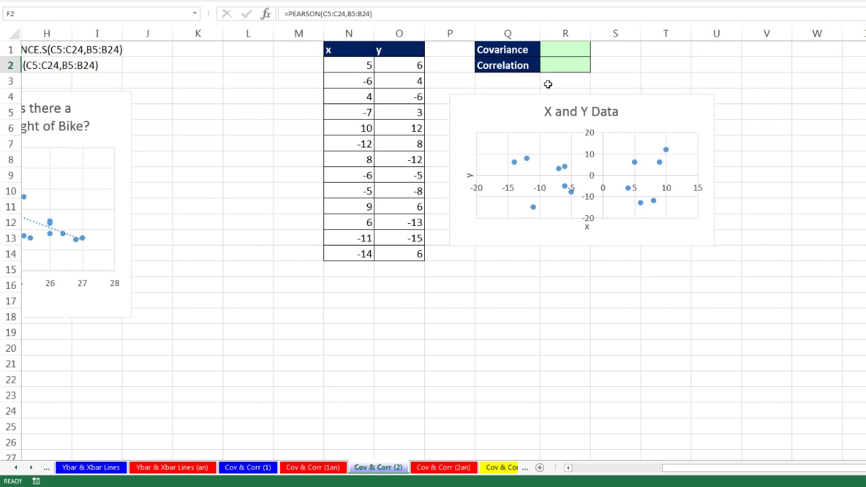
{"action": "left_click", "coordinate": [563, 52]}
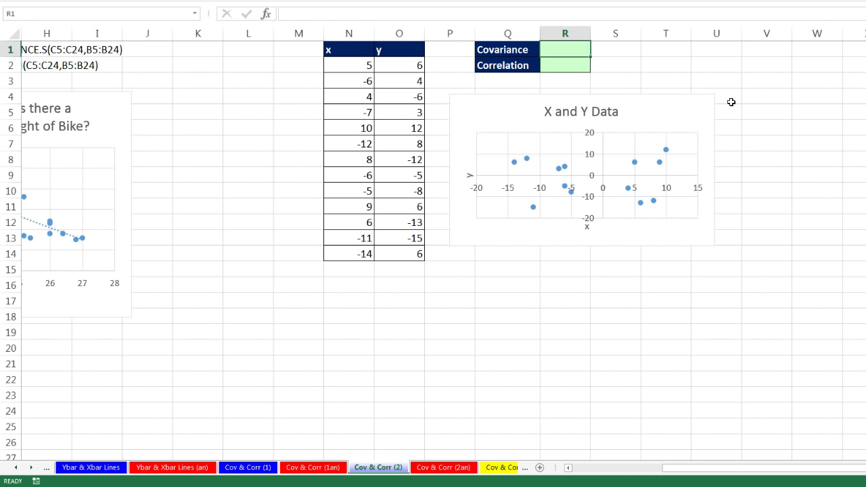
{"action": "type", "text": "=cov"}
{"action": "key", "text": "Down"}
{"action": "key", "text": "Tab"}
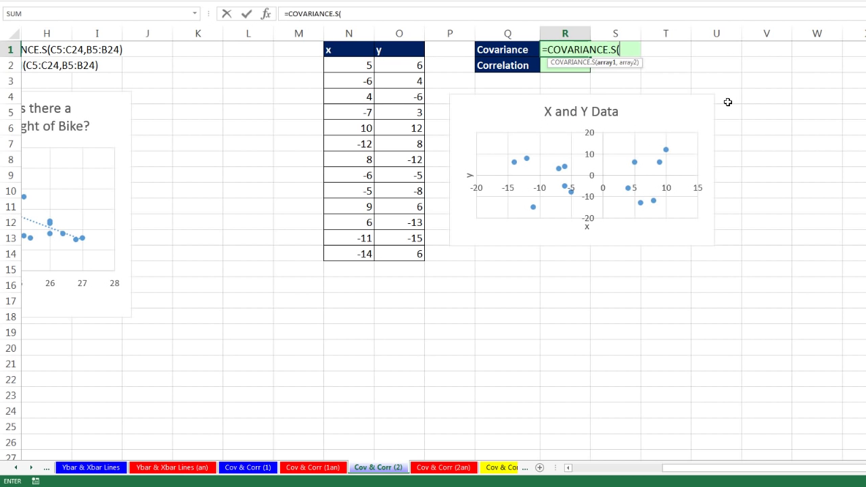
{"action": "left_click_drag", "start_coordinate": [410, 65], "coordinate": [413, 248]}
{"action": "type", "text": ","}
{"action": "left_click_drag", "start_coordinate": [341, 62], "coordinate": [363, 255]}
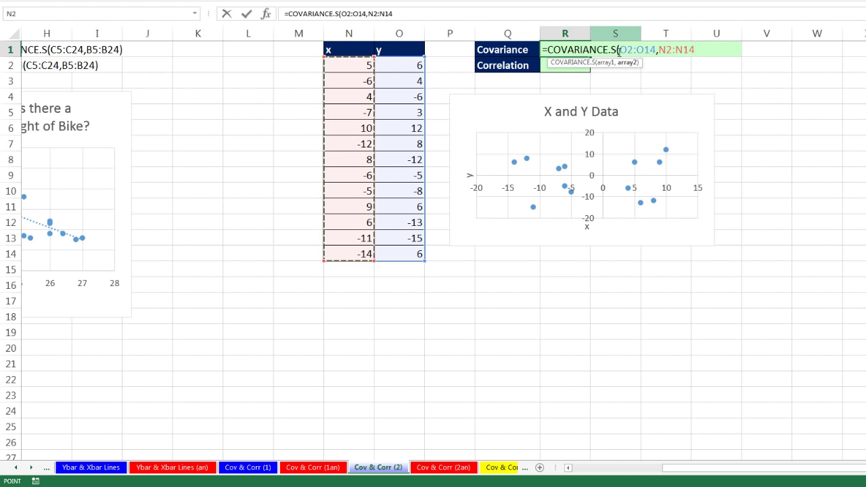
{"action": "left_click_drag", "start_coordinate": [618, 51], "coordinate": [696, 51]}
{"action": "key", "text": "ctrl+c"}
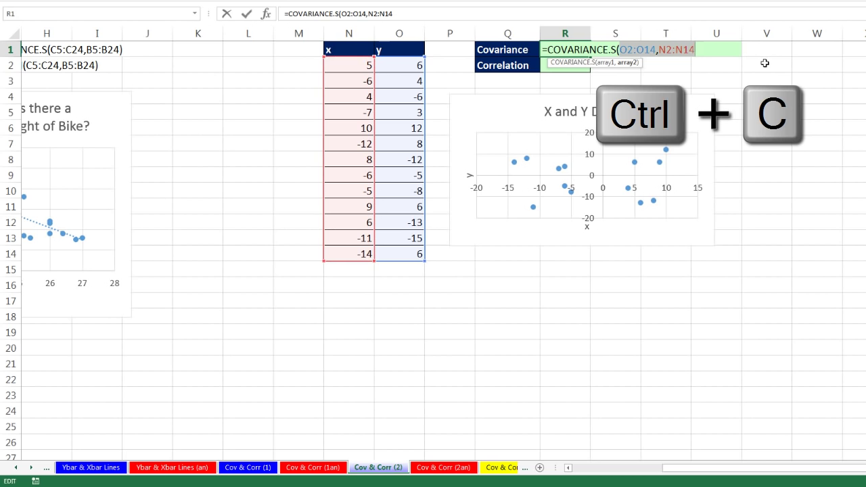
{"action": "key", "text": "Return"}
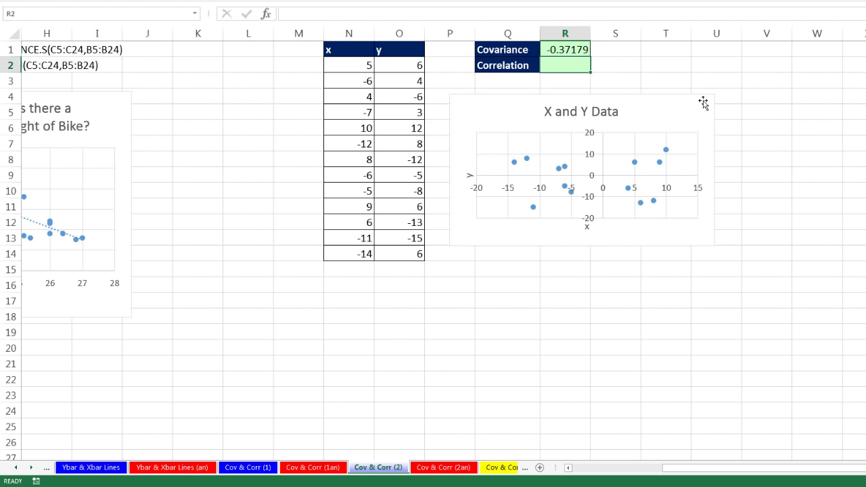
Calculate the correlation of the x and y data in R2 with PEARSON, pasting the copied ranges O2:O14,N2:N14 as its arguments
{"action": "type", "text": "=pe"}
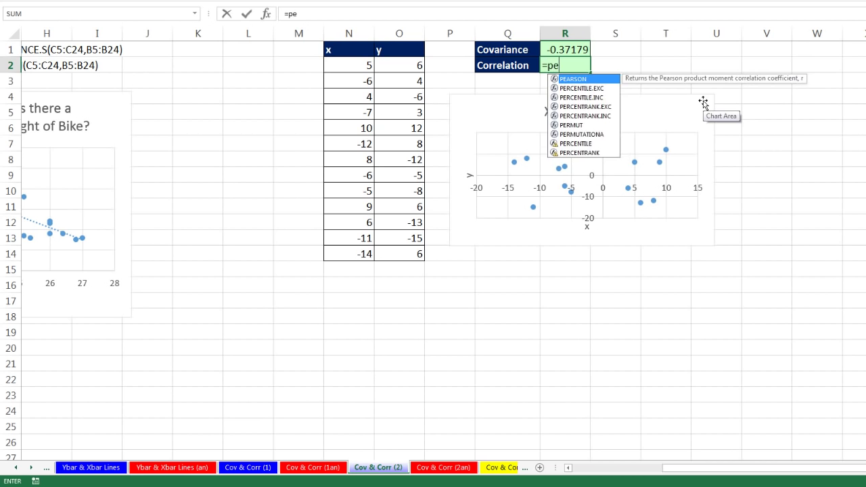
{"action": "key", "text": "Tab"}
{"action": "key", "text": "ctrl+v"}
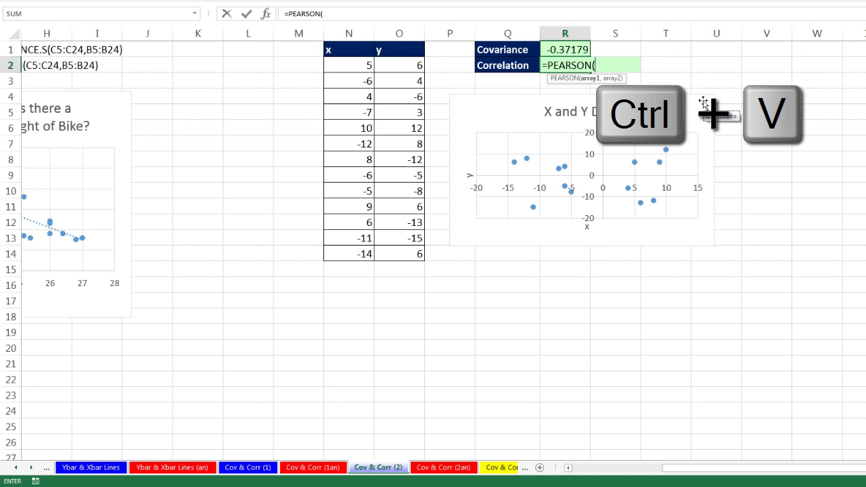
{"action": "key", "text": "Return"}
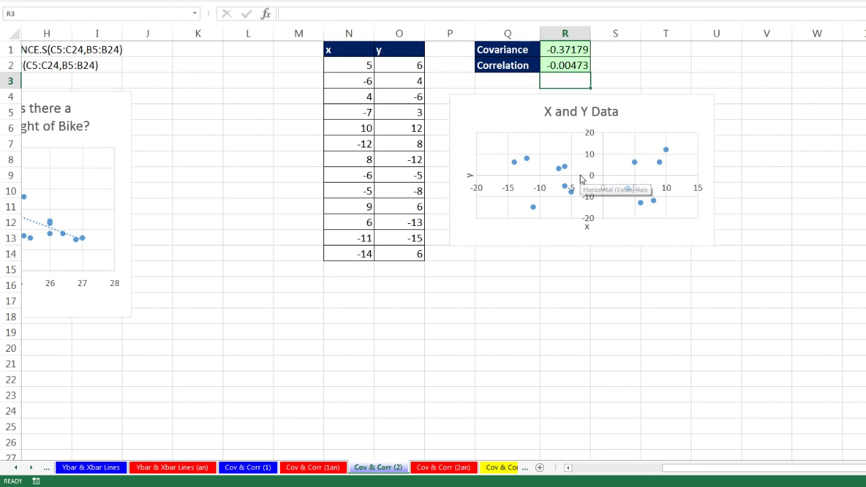
Review the BMX bike results and chart, and examine the ad expense versus sales scatter chart on the Cov & Corr (1) sheet
{"action": "left_click_drag", "start_coordinate": [668, 467], "coordinate": [575, 468]}
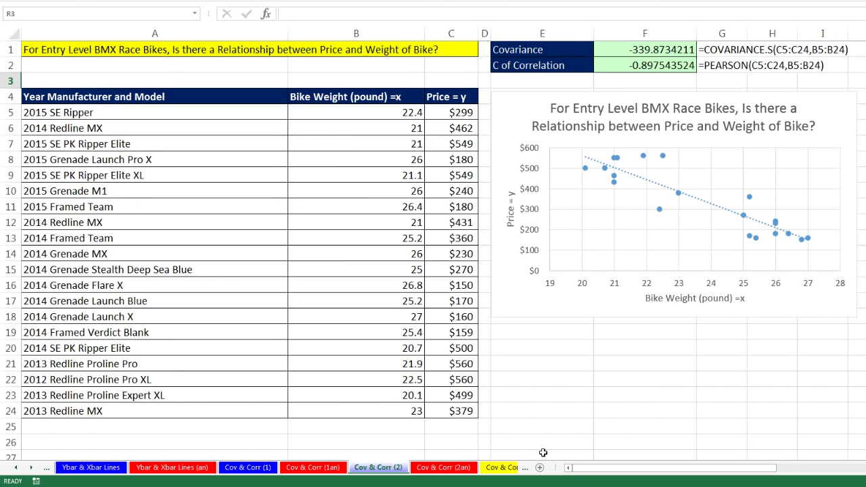
{"action": "left_click", "coordinate": [260, 468]}
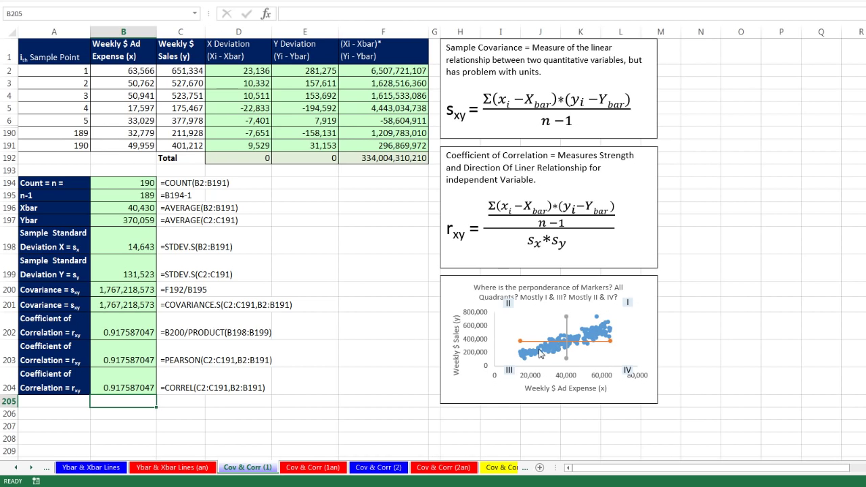
{"action": "mouse_move", "coordinate": [541, 354]}
{"action": "mouse_move", "coordinate": [594, 347]}
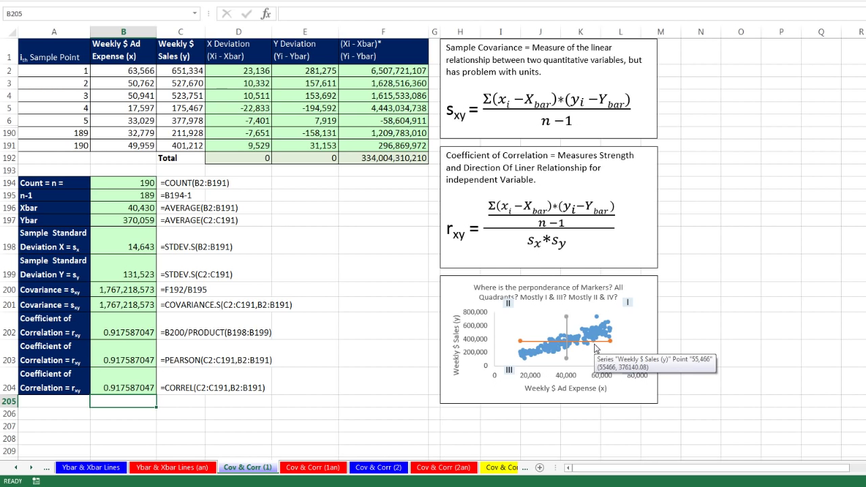